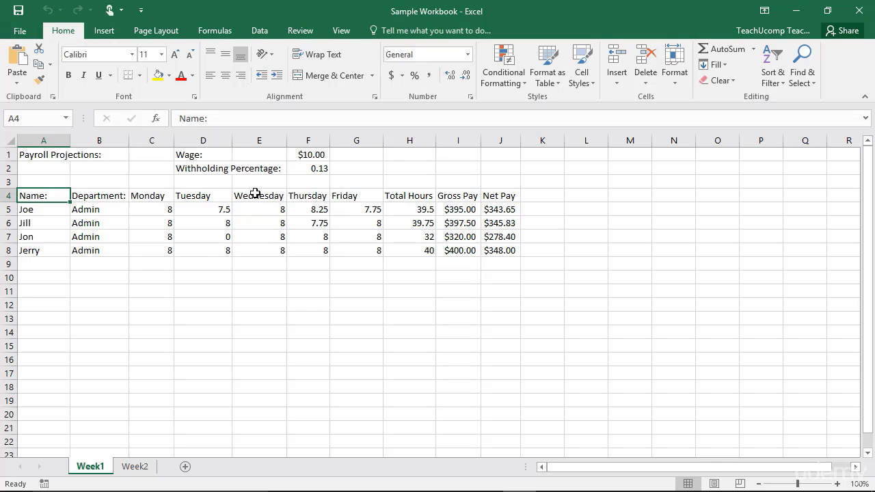
- Move the vertical page break in Page Break Preview to the right edge of column J and return to Normal view
{"action": "left_click", "coordinate": [339, 33]}
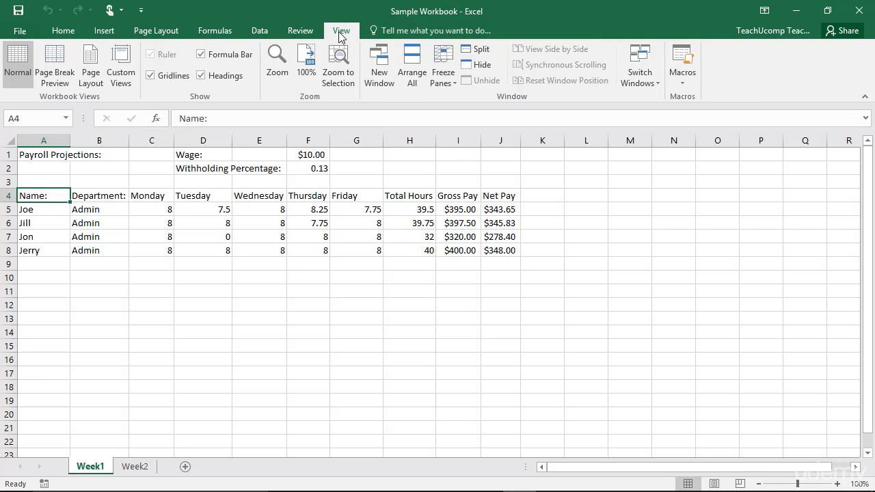
{"action": "left_click", "coordinate": [58, 74]}
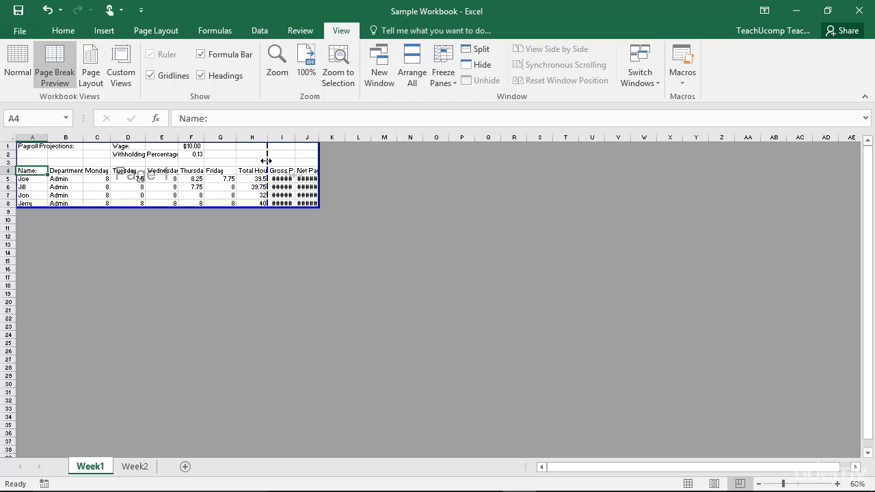
{"action": "left_click_drag", "start_coordinate": [267, 161], "coordinate": [317, 160]}
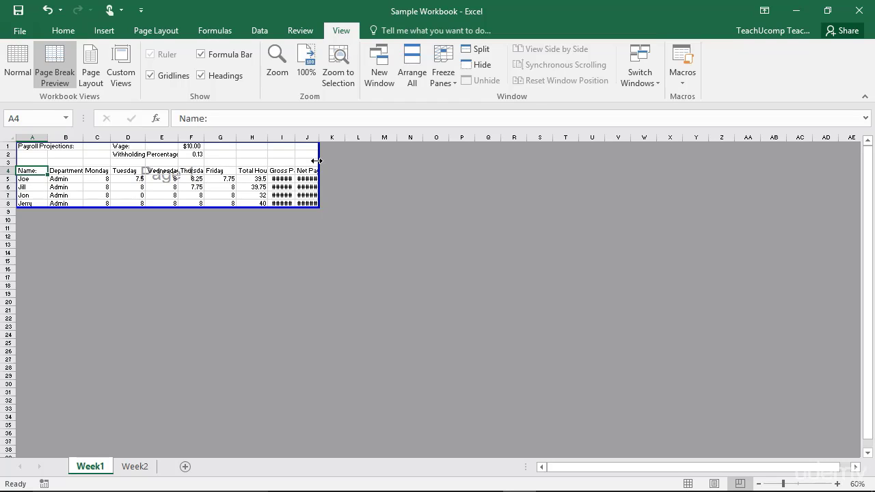
{"action": "left_click", "coordinate": [20, 62]}
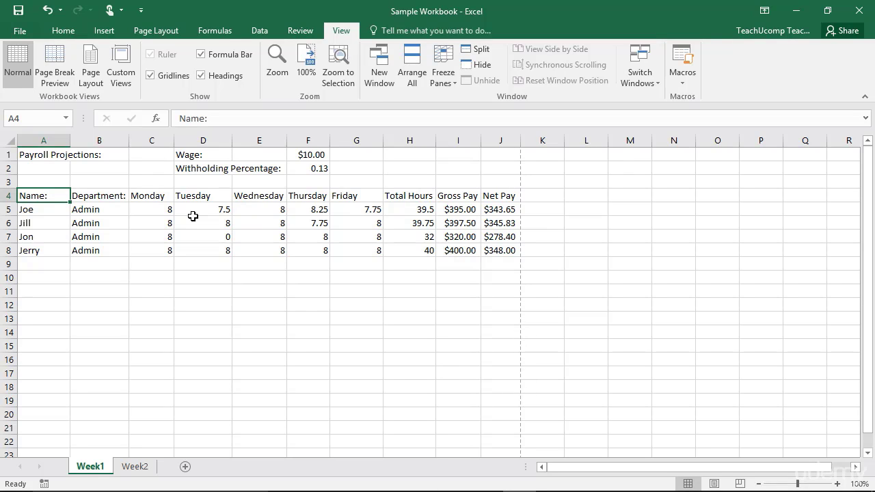
- View the Week1 sheet in Page Layout view and return it to Normal view
{"action": "left_click", "coordinate": [95, 85]}
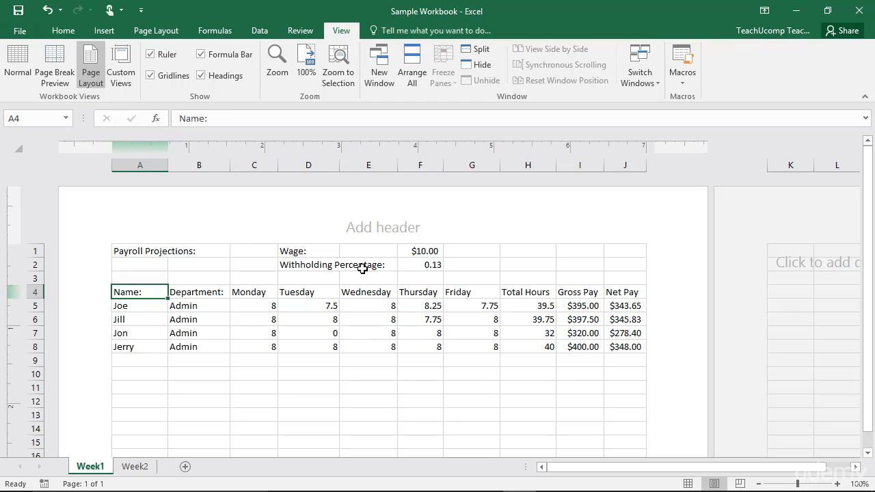
{"action": "left_click", "coordinate": [170, 33]}
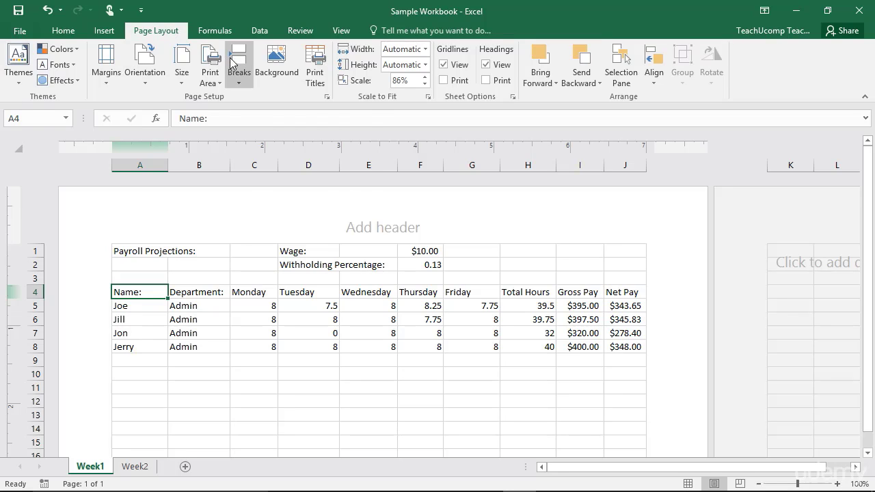
{"action": "left_click", "coordinate": [339, 34]}
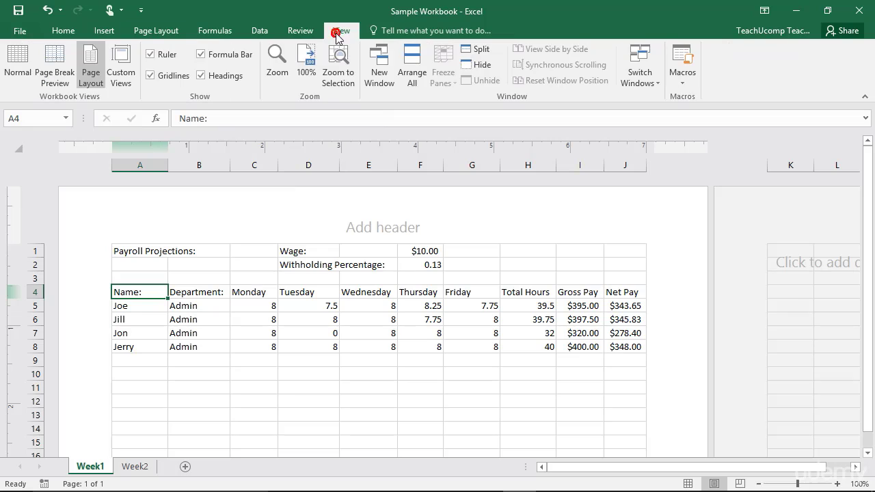
{"action": "left_click", "coordinate": [24, 60]}
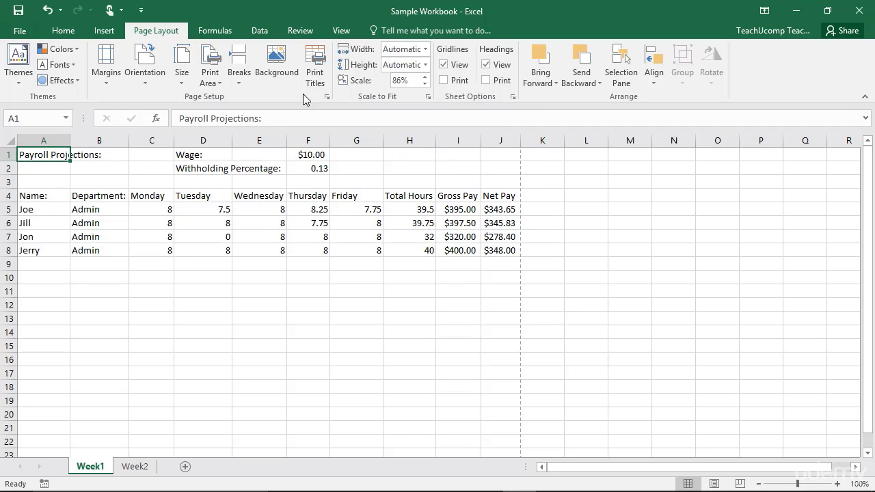
- Look through the Page, Margins, Header/Footer and Sheet settings of the Page Setup dialog and close it
{"action": "left_click", "coordinate": [326, 96]}
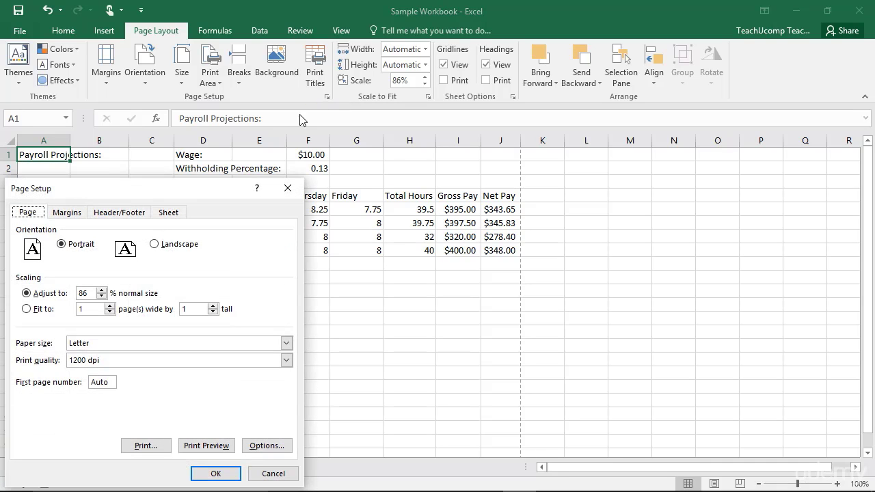
{"action": "left_click_drag", "start_coordinate": [167, 195], "coordinate": [416, 113]}
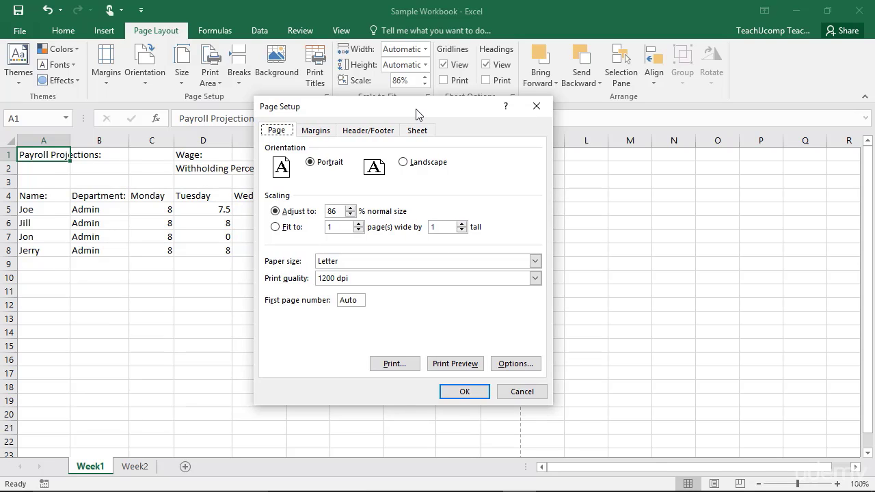
{"action": "left_click", "coordinate": [313, 130]}
{"action": "left_click", "coordinate": [368, 131]}
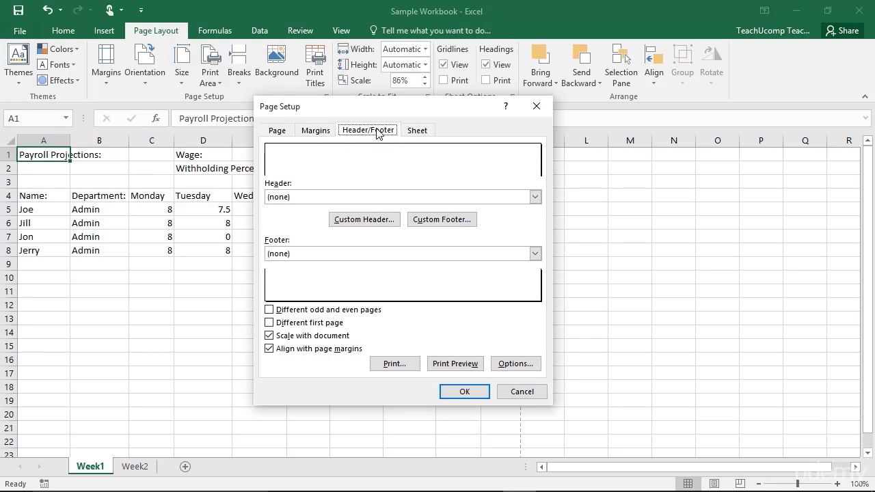
{"action": "left_click", "coordinate": [405, 131]}
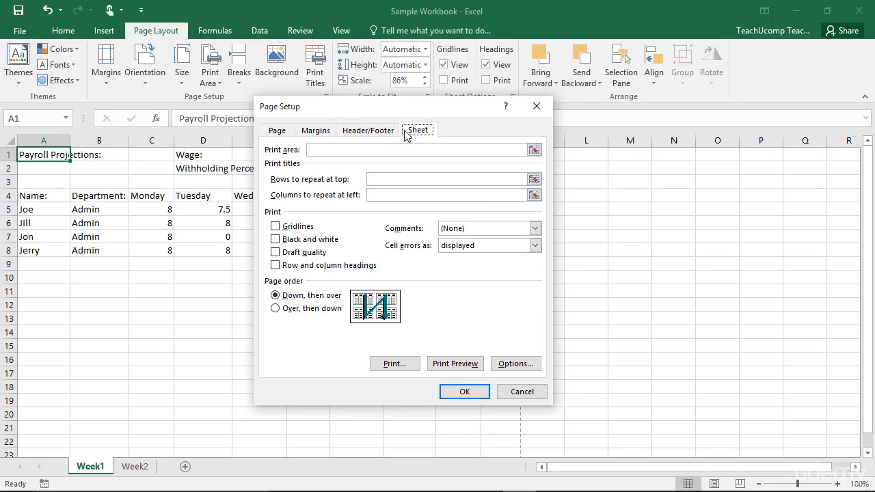
{"action": "left_click", "coordinate": [285, 132]}
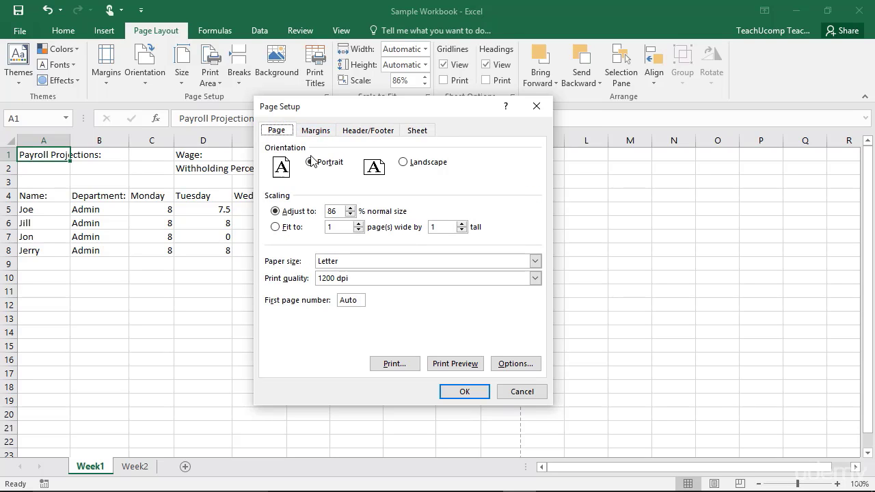
{"action": "left_click", "coordinate": [448, 395]}
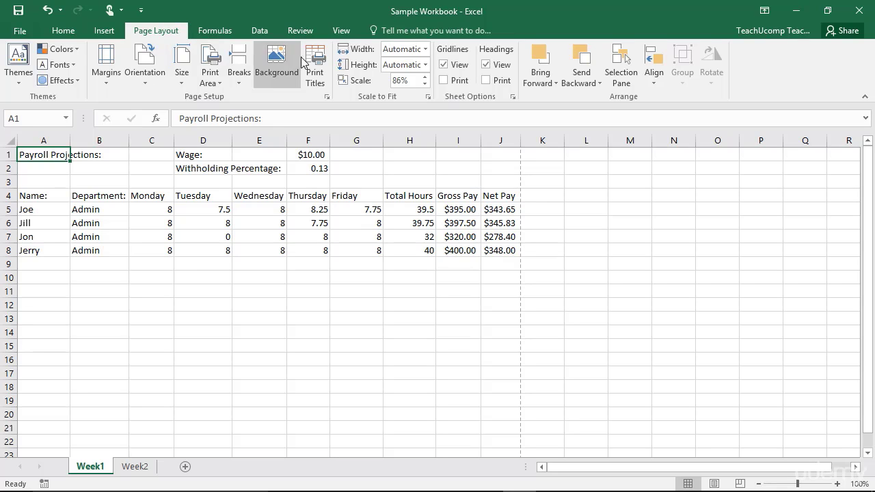
- Set the page orientation to Landscape and the scaling to 100% of normal size in Page Setup
{"action": "left_click", "coordinate": [327, 96]}
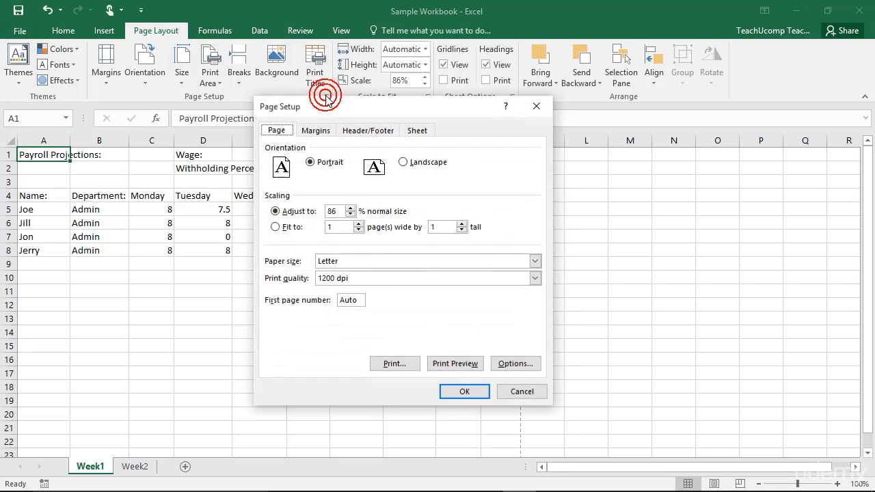
{"action": "left_click", "coordinate": [285, 130]}
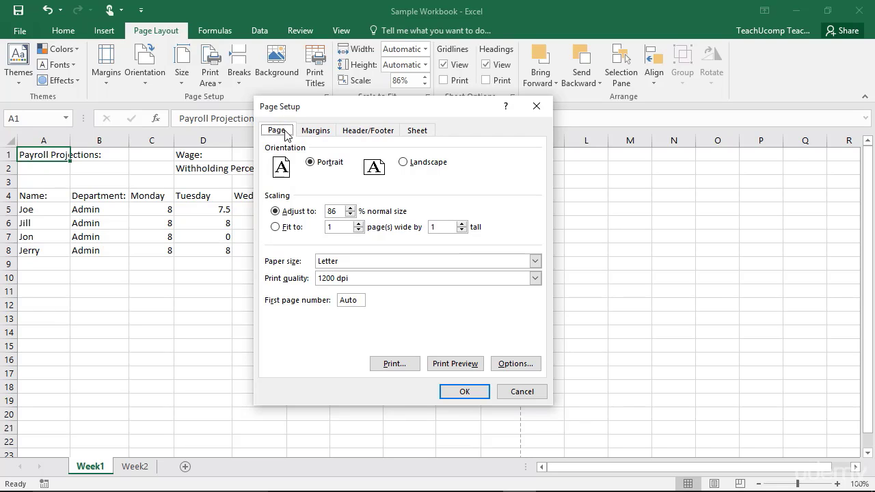
{"action": "left_click", "coordinate": [311, 162]}
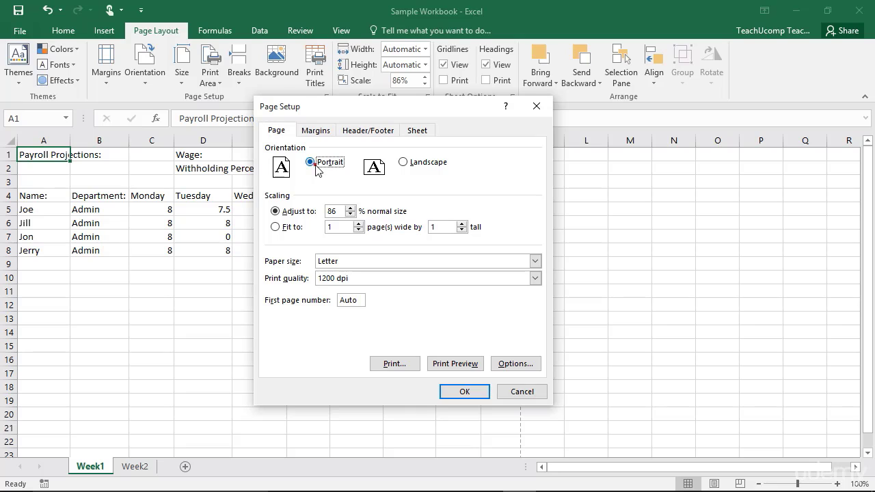
{"action": "left_click", "coordinate": [403, 162]}
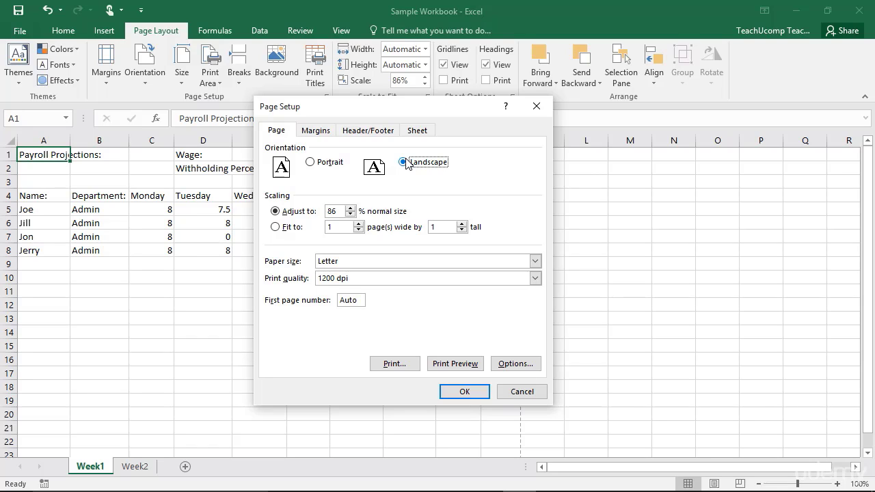
{"action": "left_click", "coordinate": [286, 214]}
{"action": "type", "text": "100"}
- Review the fit-to-pages, paper size, print quality and first page number options, and apply the page settings
{"action": "left_click", "coordinate": [329, 226]}
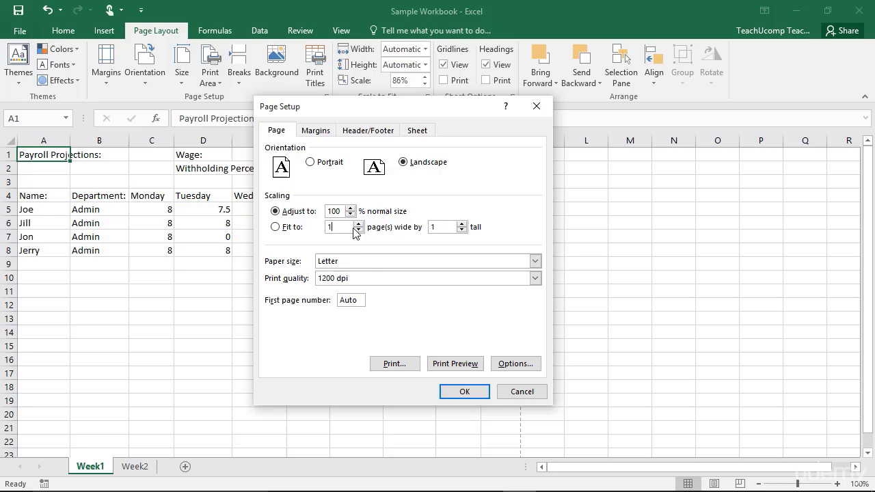
{"action": "left_click", "coordinate": [437, 227]}
{"action": "left_click", "coordinate": [298, 261]}
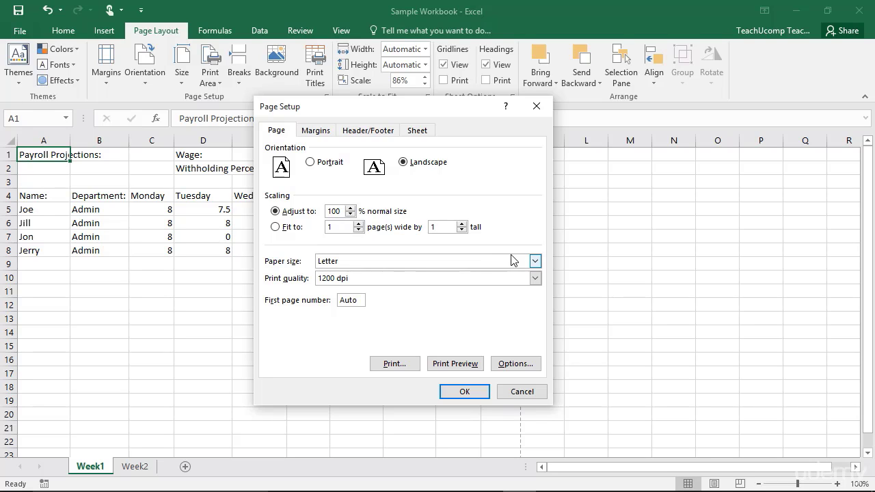
{"action": "left_click", "coordinate": [536, 261]}
{"action": "left_click", "coordinate": [536, 261]}
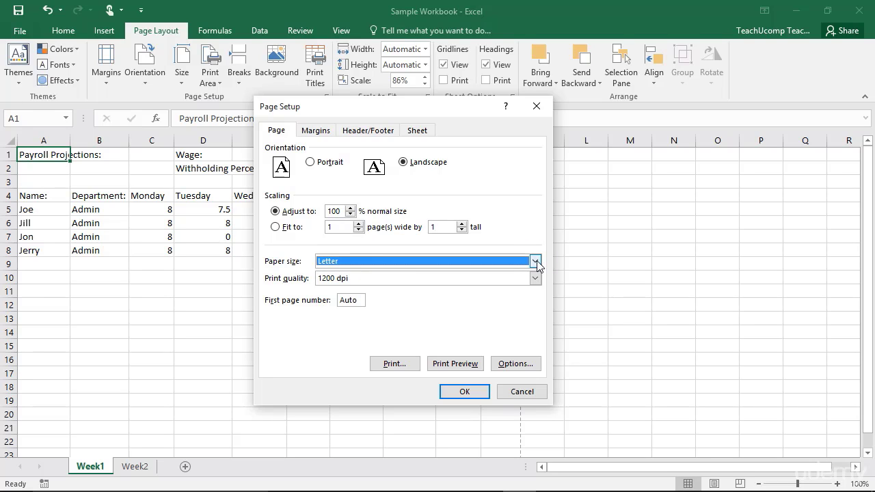
{"action": "left_click", "coordinate": [535, 278]}
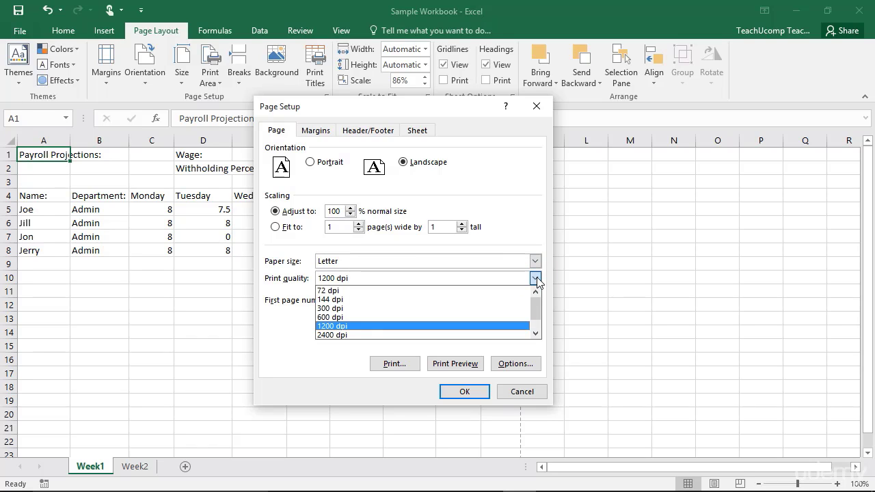
{"action": "left_click", "coordinate": [536, 278]}
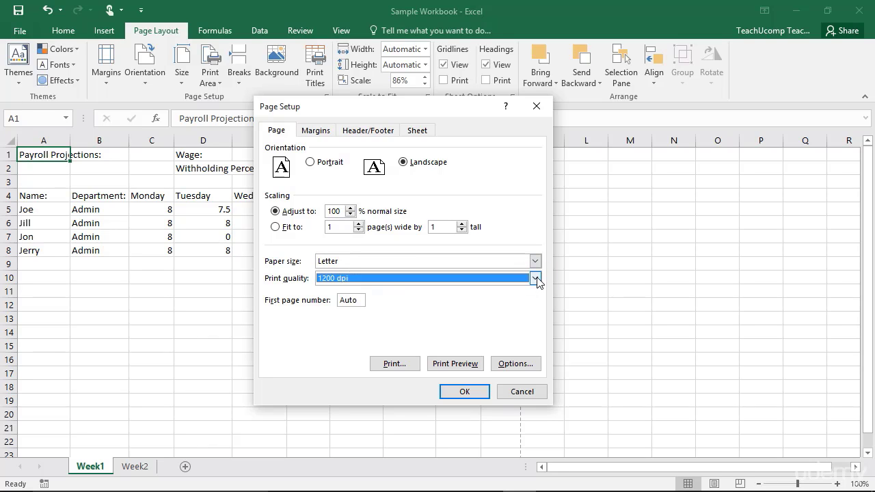
{"action": "left_click", "coordinate": [356, 302]}
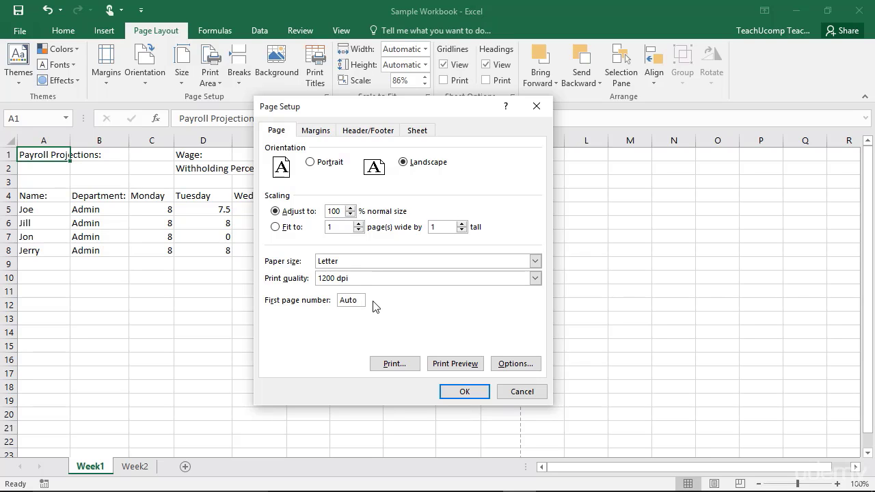
{"action": "left_click", "coordinate": [463, 392]}
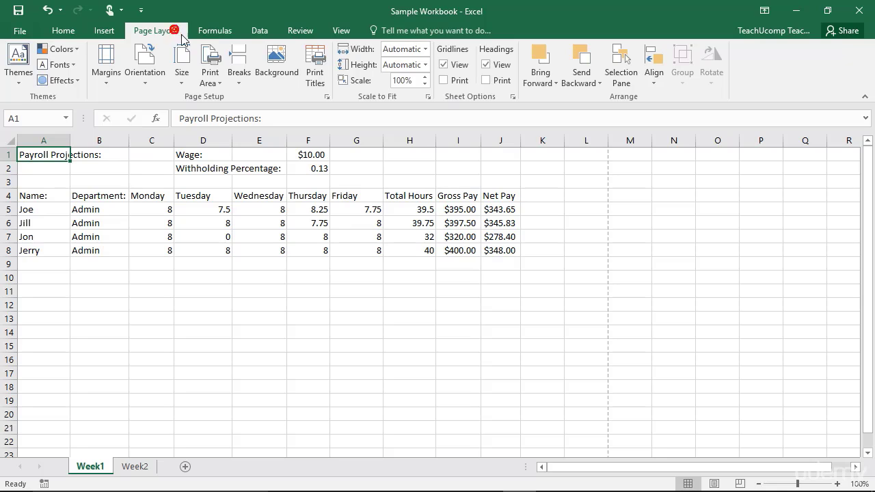
- Examine the page margins, the header and footer distances and the center-on-page options in Page Setup
{"action": "left_click", "coordinate": [327, 96]}
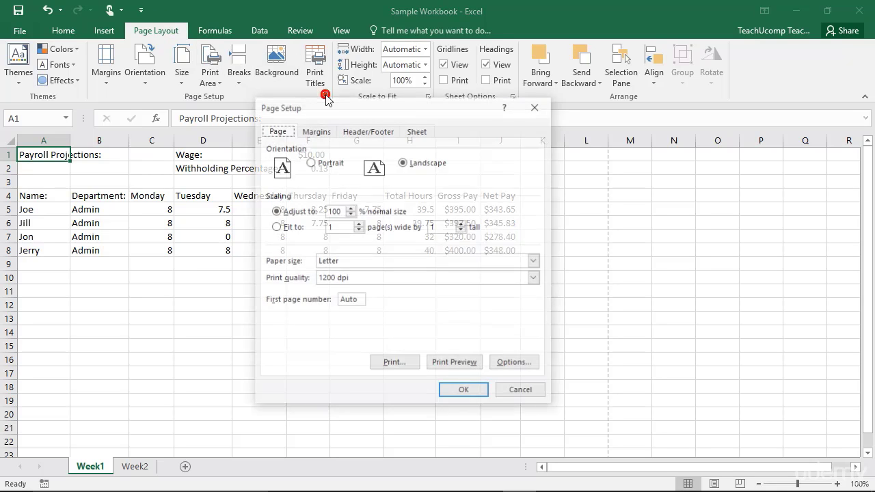
{"action": "left_click", "coordinate": [316, 131]}
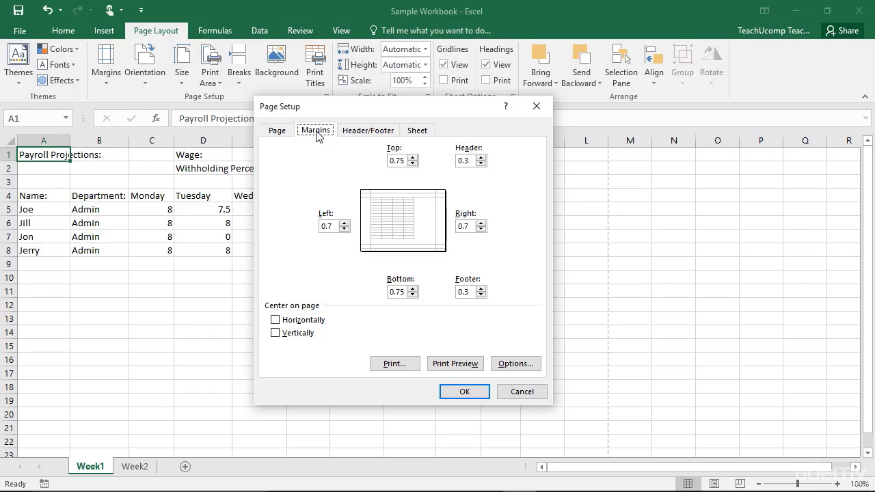
{"action": "left_click", "coordinate": [385, 166]}
{"action": "left_click", "coordinate": [463, 210]}
{"action": "left_click", "coordinate": [400, 276]}
{"action": "left_click", "coordinate": [324, 196]}
{"action": "left_click", "coordinate": [500, 164]}
{"action": "left_click", "coordinate": [491, 294]}
{"action": "left_click", "coordinate": [318, 306]}
{"action": "left_click", "coordinate": [451, 393]}
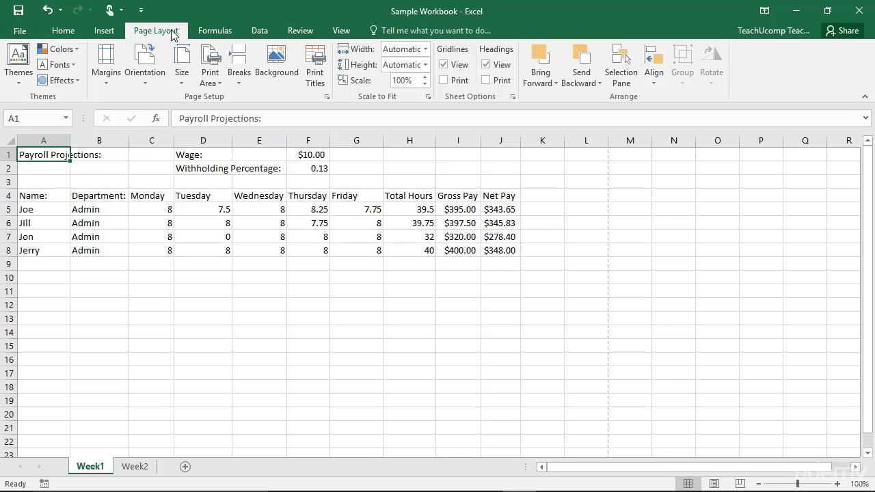
- Create a custom header in Page Setup with the text "Payroll Projections Workbook" in the center section
{"action": "left_click", "coordinate": [326, 97]}
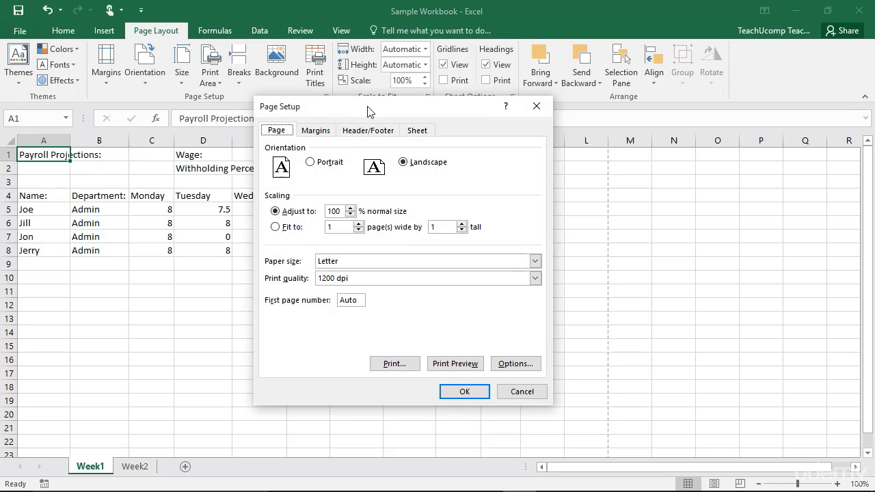
{"action": "left_click", "coordinate": [378, 132]}
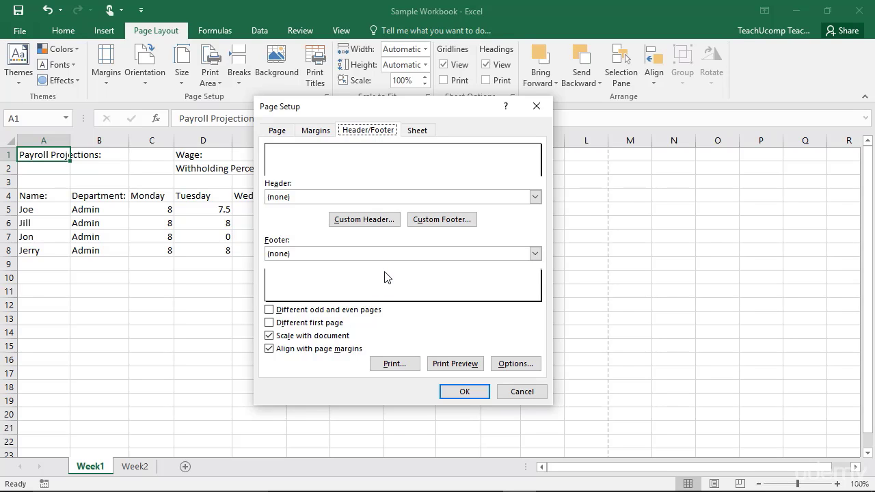
{"action": "left_click", "coordinate": [535, 197]}
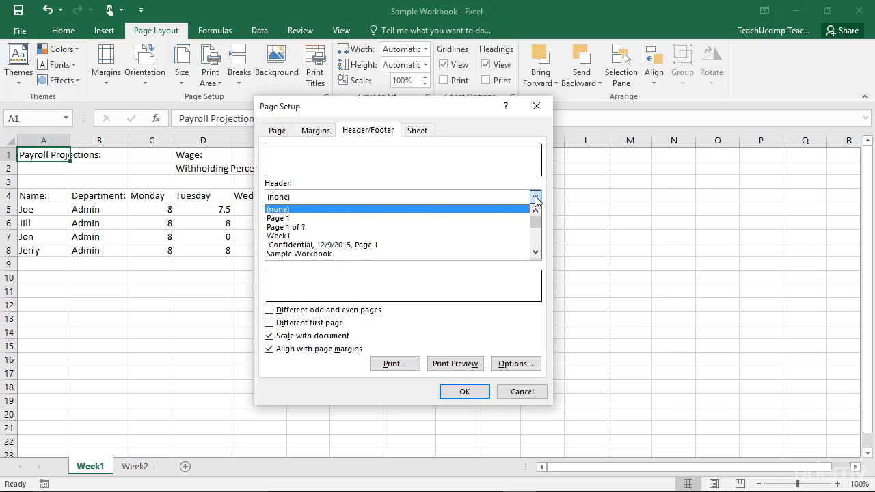
{"action": "left_click", "coordinate": [534, 197]}
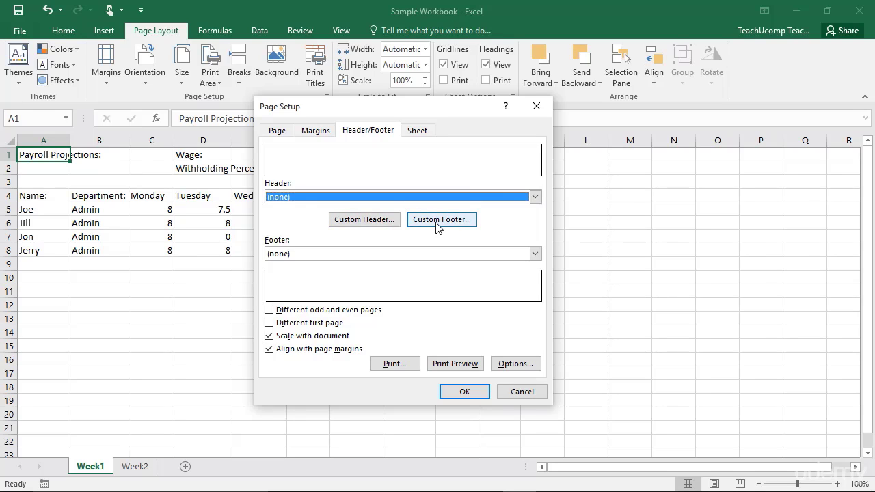
{"action": "left_click", "coordinate": [378, 226]}
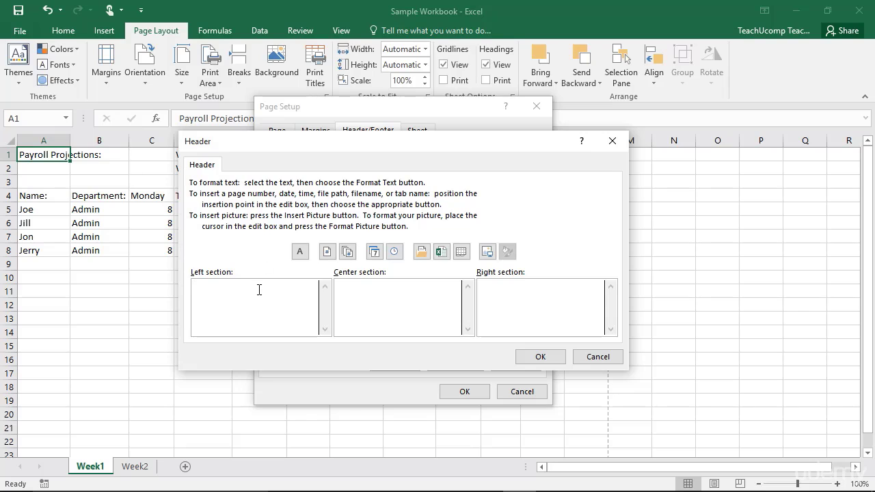
{"action": "left_click", "coordinate": [392, 297]}
{"action": "left_click", "coordinate": [521, 304]}
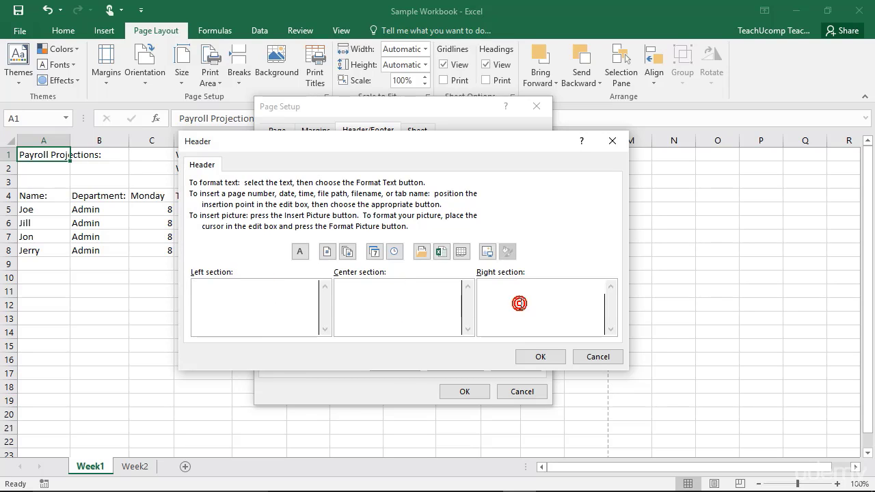
{"action": "left_click", "coordinate": [380, 306]}
{"action": "type", "text": "Payroll Projections Workbook"}
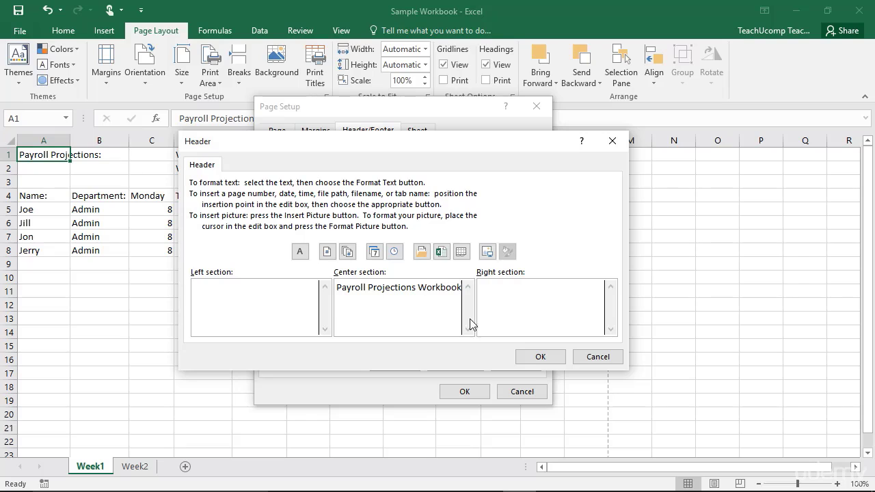
- Insert the sheet name code in the header's right section and set the center section text to size 12
{"action": "left_click", "coordinate": [519, 306]}
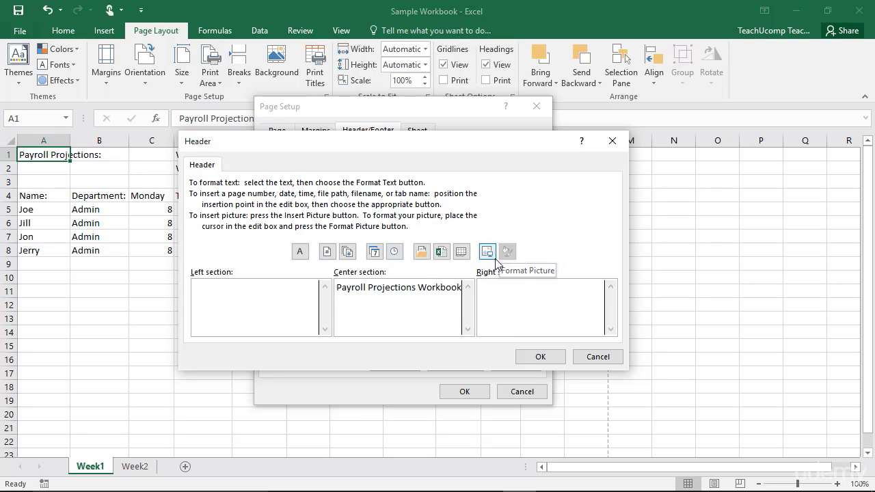
{"action": "left_click", "coordinate": [461, 253]}
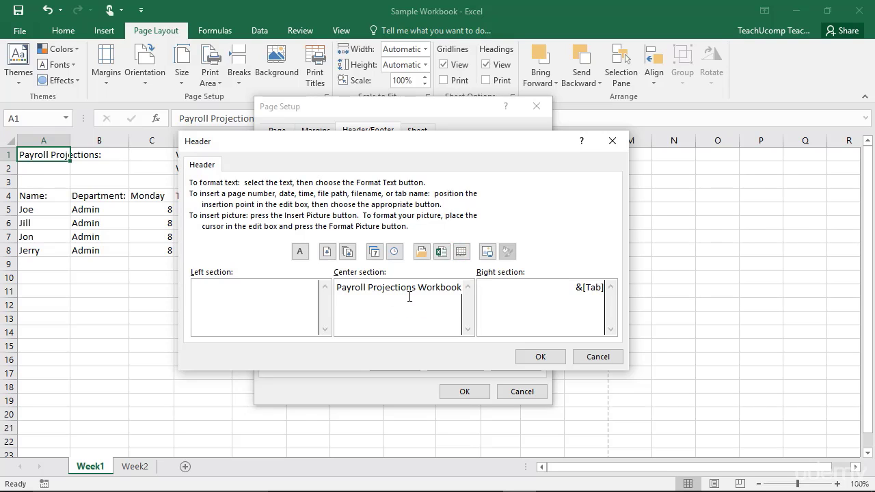
{"action": "left_click_drag", "start_coordinate": [336, 287], "coordinate": [458, 291]}
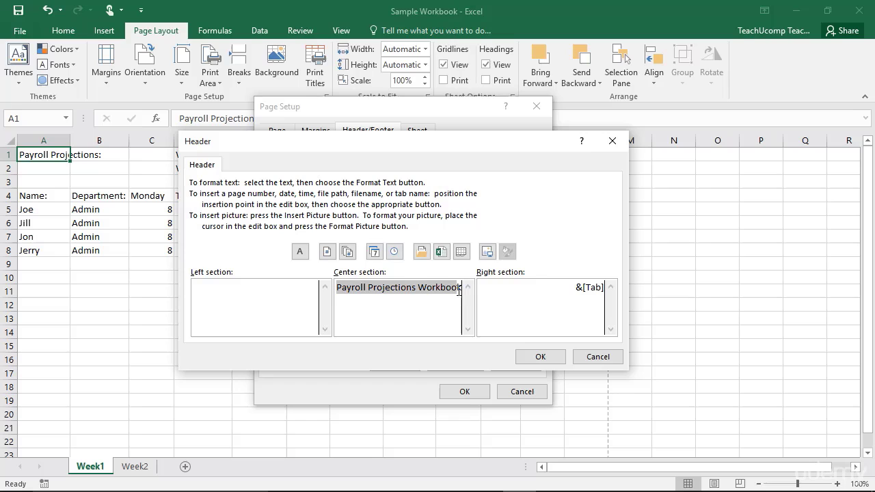
{"action": "left_click", "coordinate": [299, 253]}
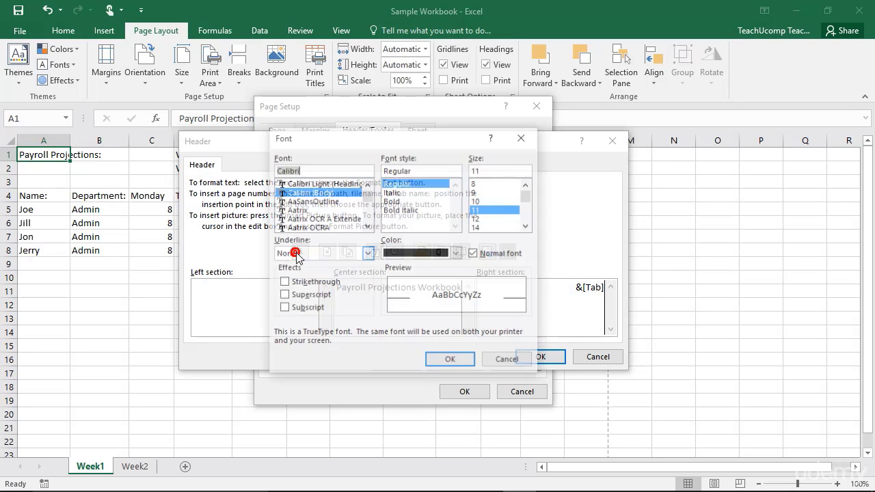
{"action": "left_click", "coordinate": [478, 218]}
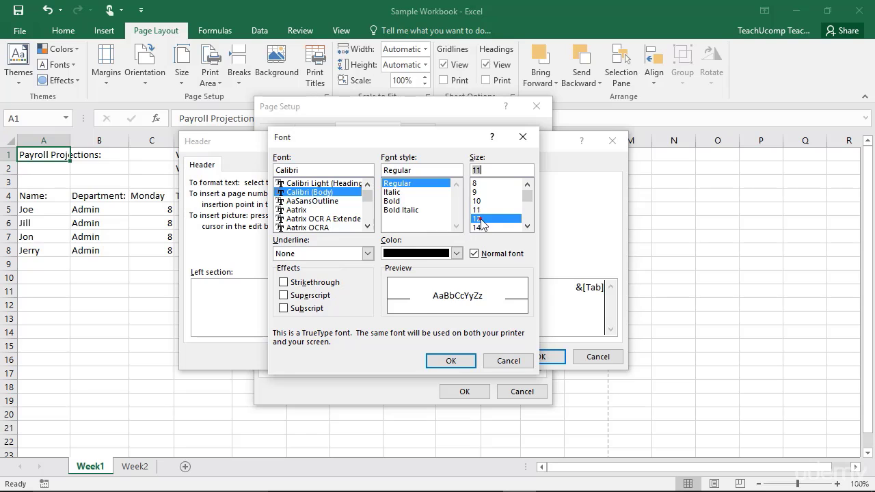
{"action": "left_click", "coordinate": [451, 361]}
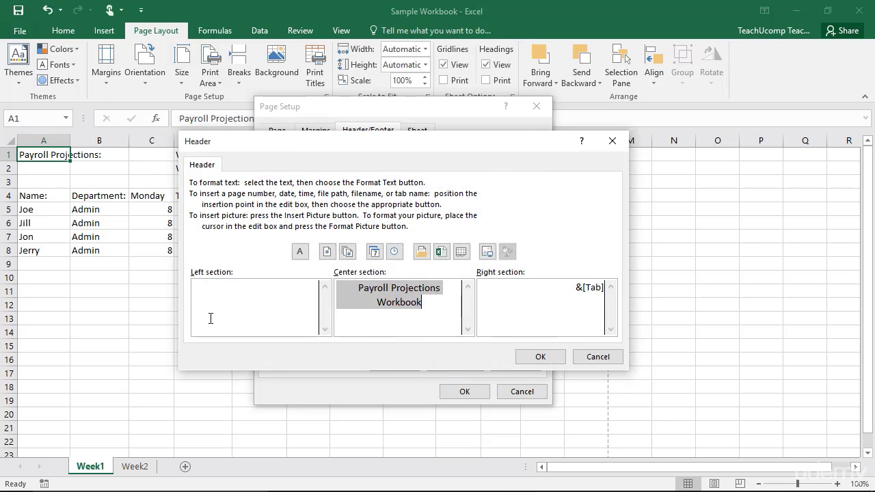
- Insert the RCC Logo picture from the computer's Pictures folder into the header's left section
{"action": "left_click", "coordinate": [222, 300]}
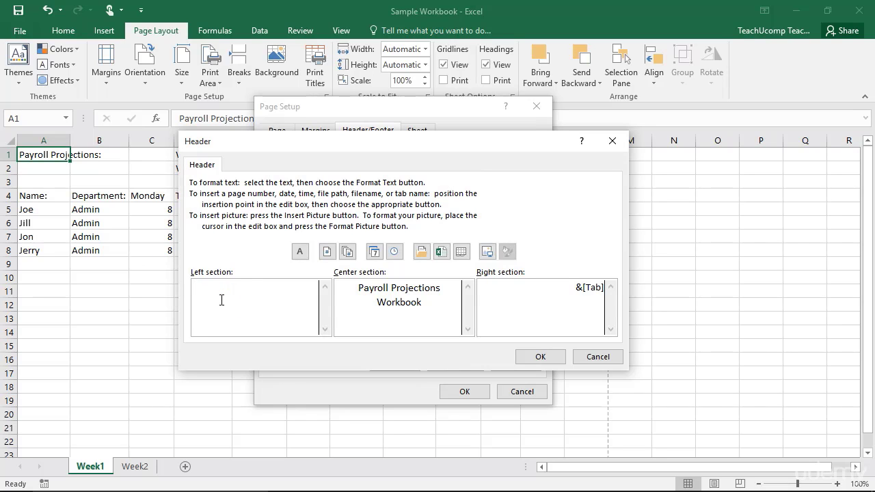
{"action": "left_click", "coordinate": [486, 252]}
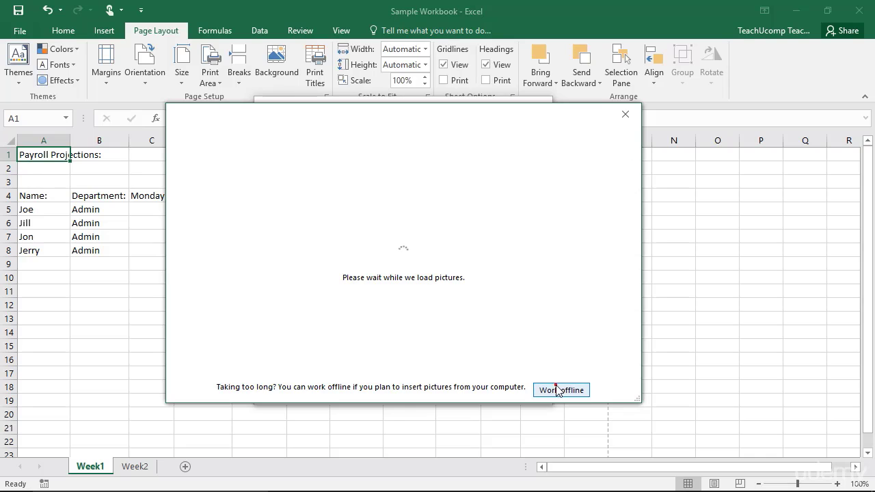
{"action": "left_click", "coordinate": [558, 388]}
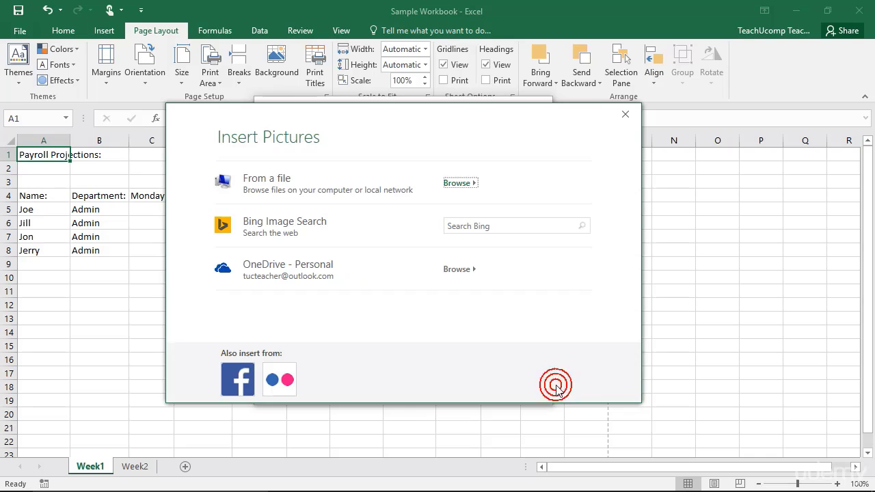
{"action": "left_click", "coordinate": [461, 182]}
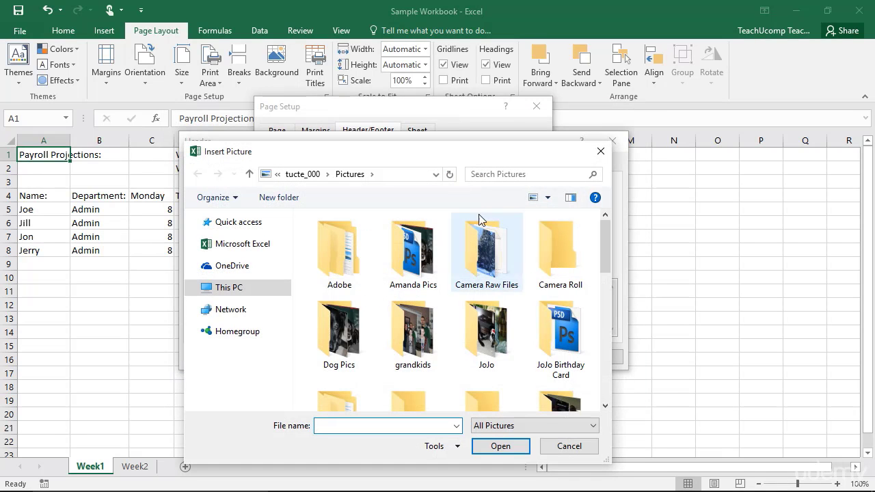
{"action": "left_click_drag", "start_coordinate": [605, 252], "coordinate": [607, 320]}
{"action": "left_click", "coordinate": [559, 328]}
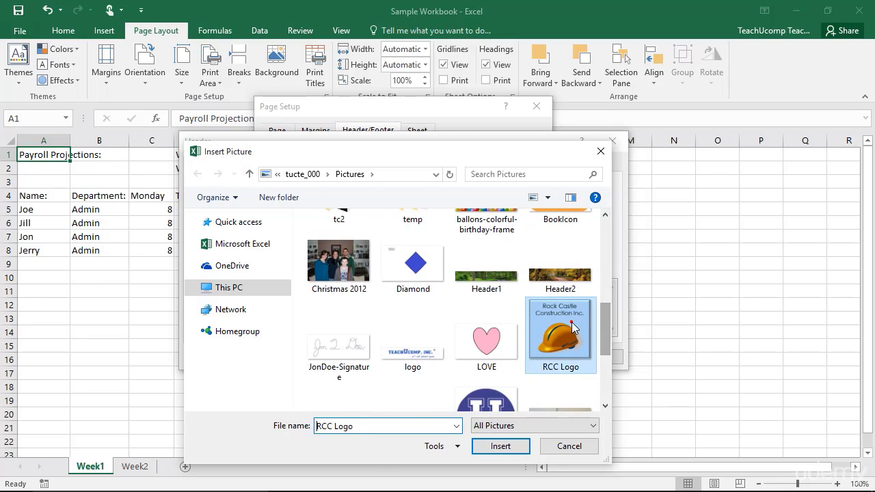
{"action": "left_click", "coordinate": [502, 445]}
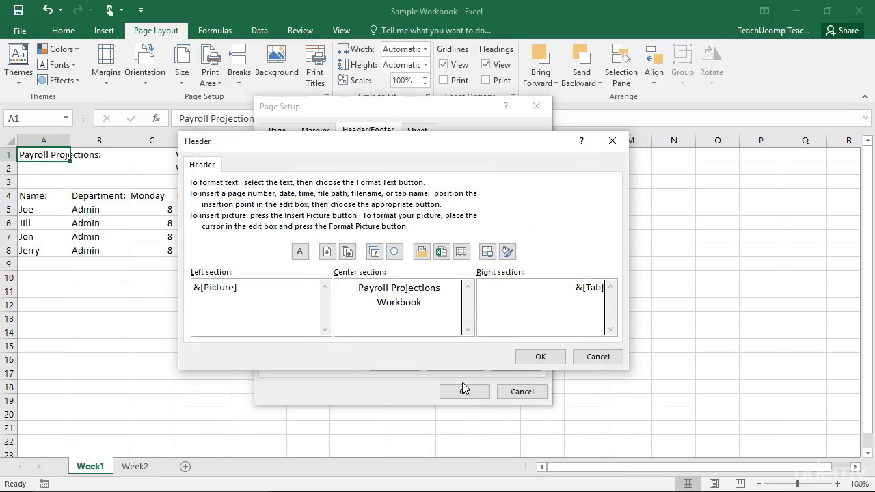
- Set the header picture's height to .25 inches and accept the custom header
{"action": "left_click", "coordinate": [509, 253]}
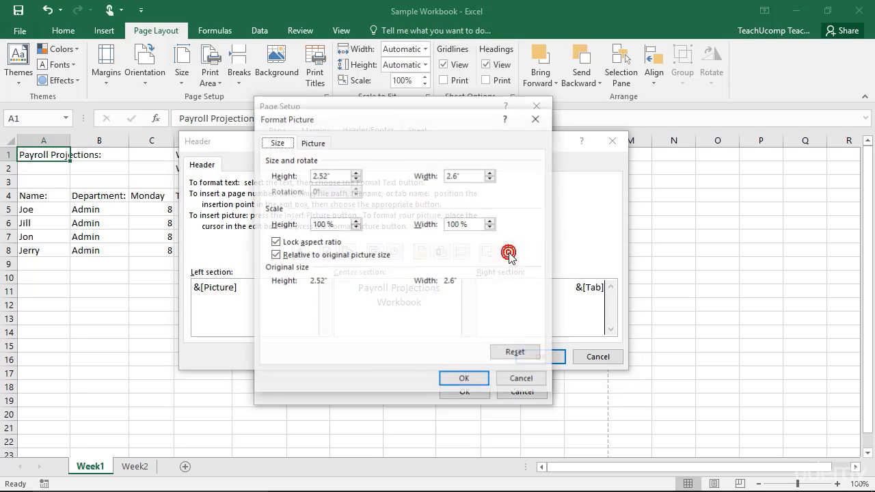
{"action": "double_click", "coordinate": [330, 176]}
{"action": "type", "text": ".25"}
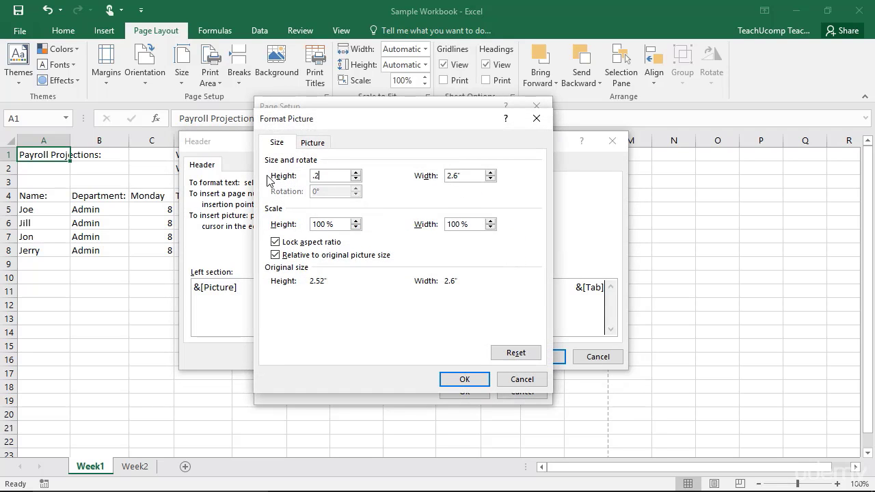
{"action": "key", "text": "Tab"}
{"action": "left_click", "coordinate": [453, 380]}
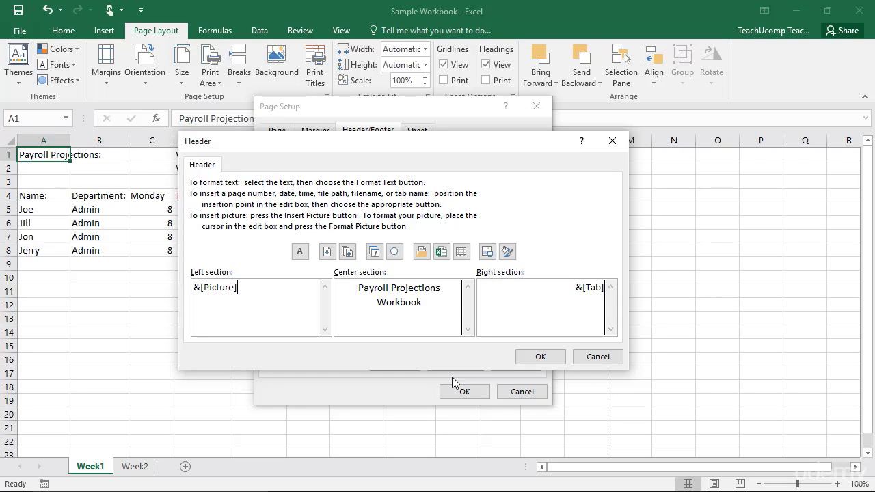
{"action": "left_click", "coordinate": [540, 358]}
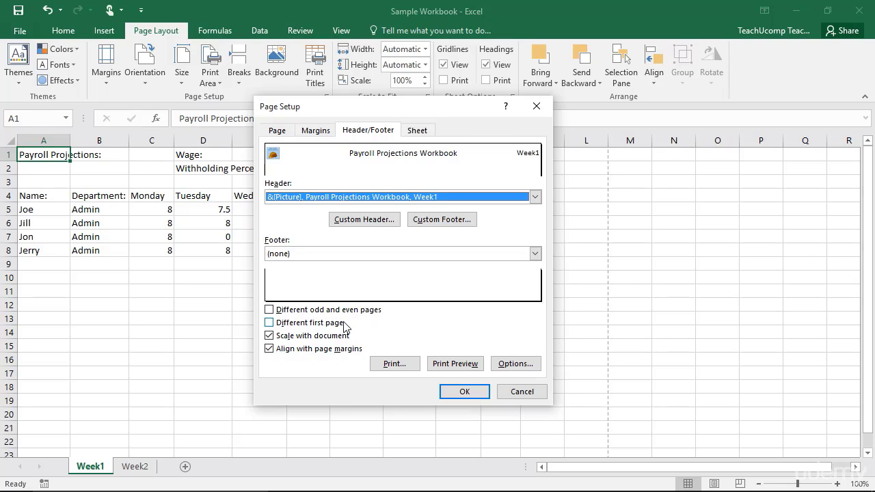
- Try different odd and even pages, view the odd and even page headers, and turn the option off again
{"action": "left_click", "coordinate": [277, 312]}
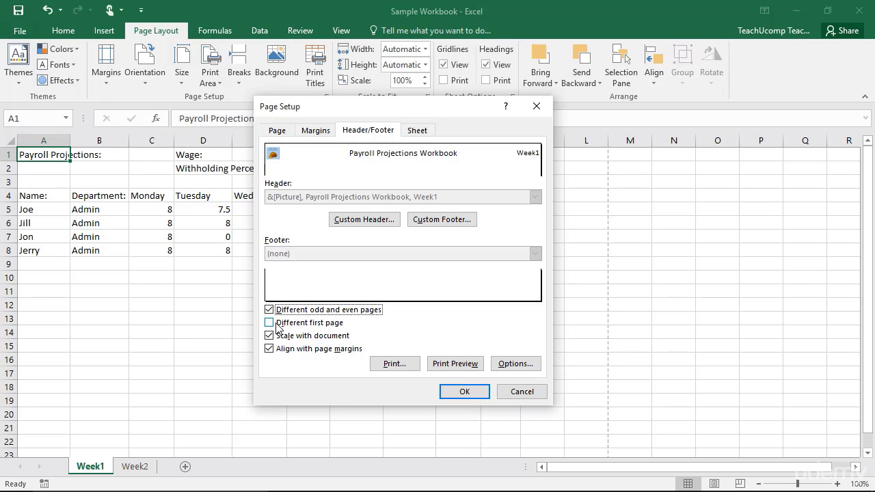
{"action": "left_click", "coordinate": [374, 220]}
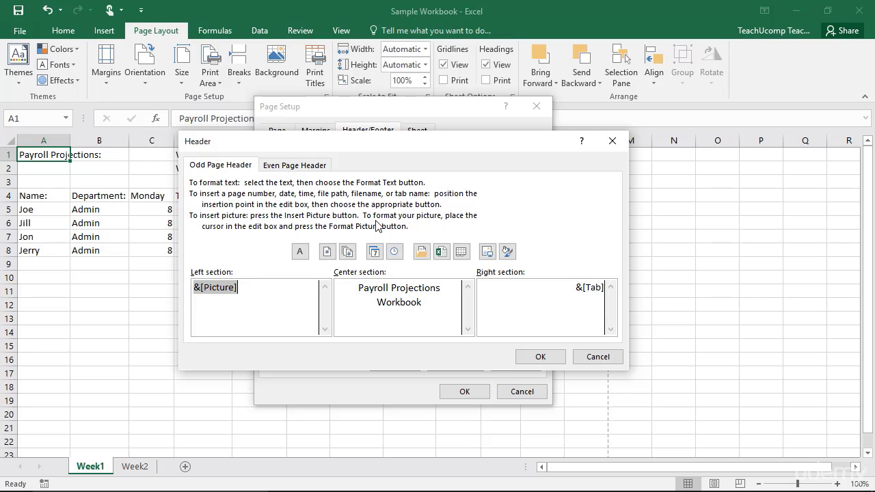
{"action": "left_click", "coordinate": [311, 168]}
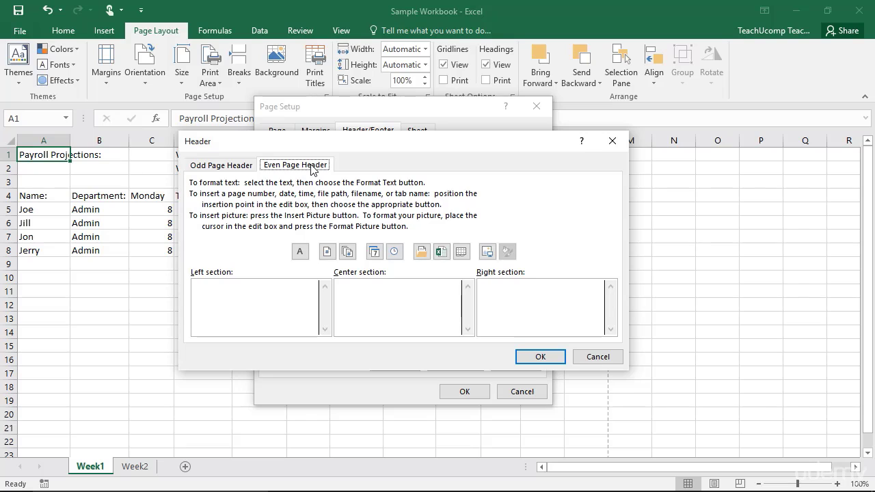
{"action": "left_click", "coordinate": [240, 166]}
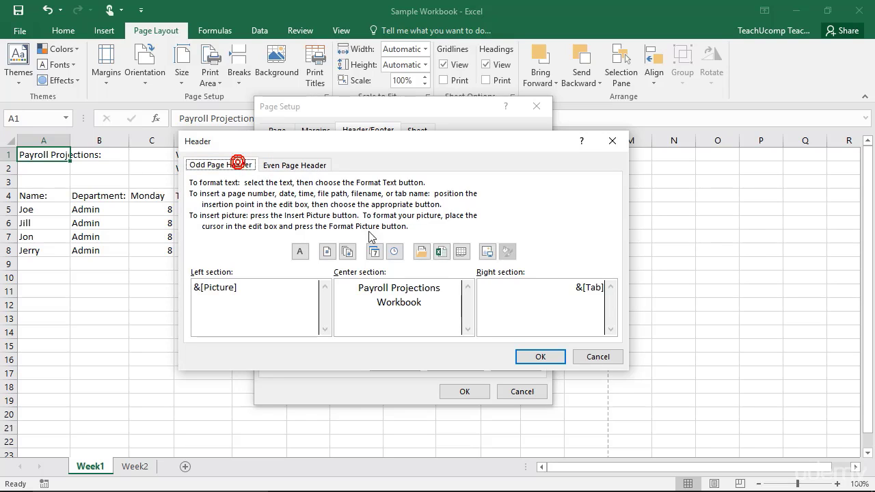
{"action": "left_click", "coordinate": [541, 357]}
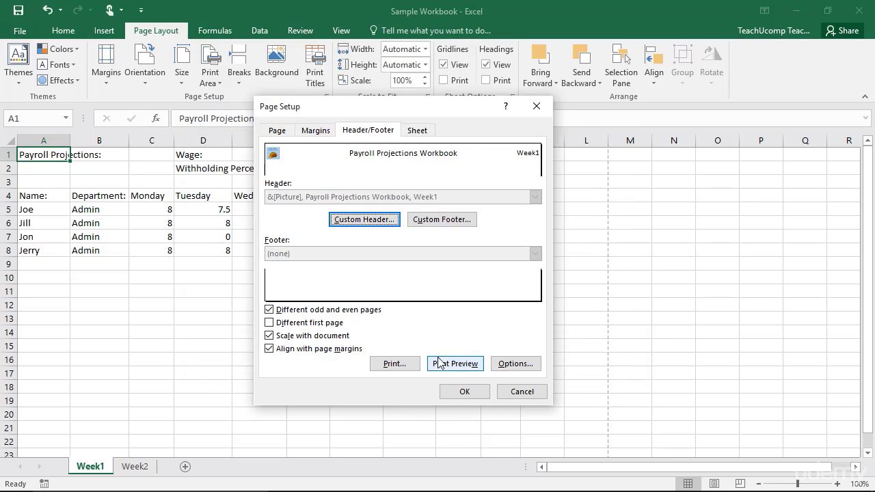
{"action": "left_click", "coordinate": [271, 311]}
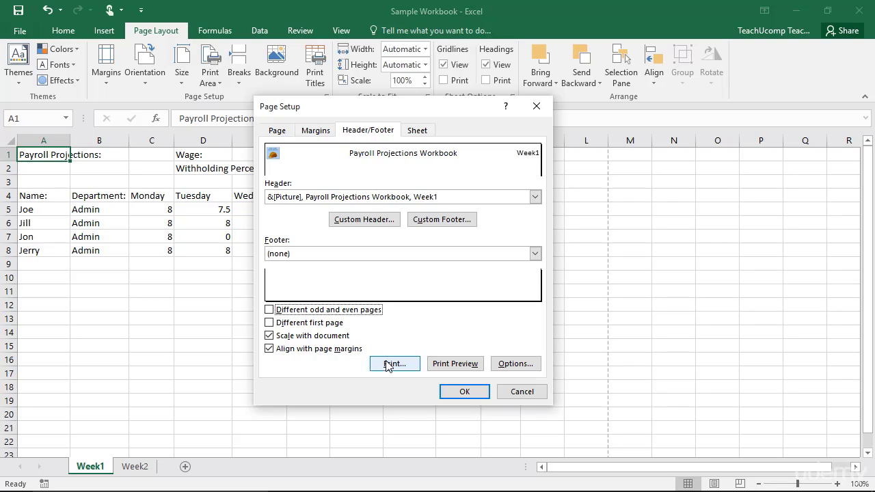
- Apply the custom header settings to the payroll worksheet
{"action": "left_click", "coordinate": [459, 392]}
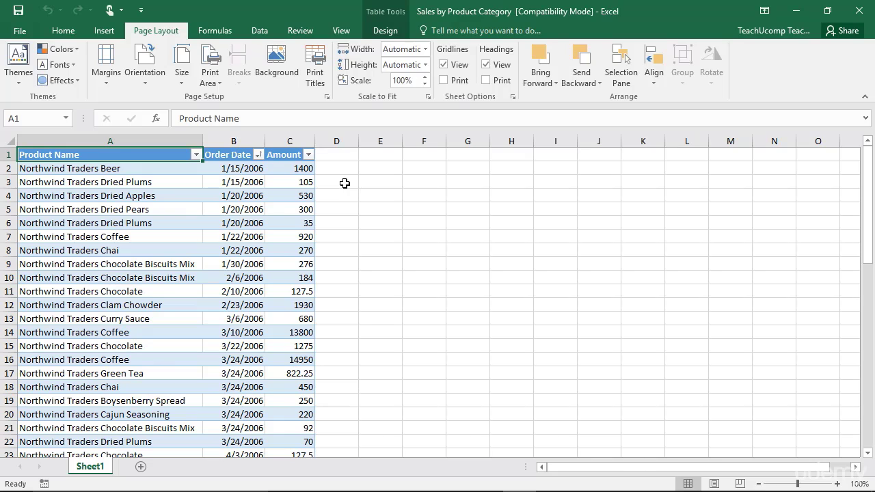
- In Page Setup for the sales worksheet, set the print area to cells A1:C13
{"action": "left_click", "coordinate": [327, 97]}
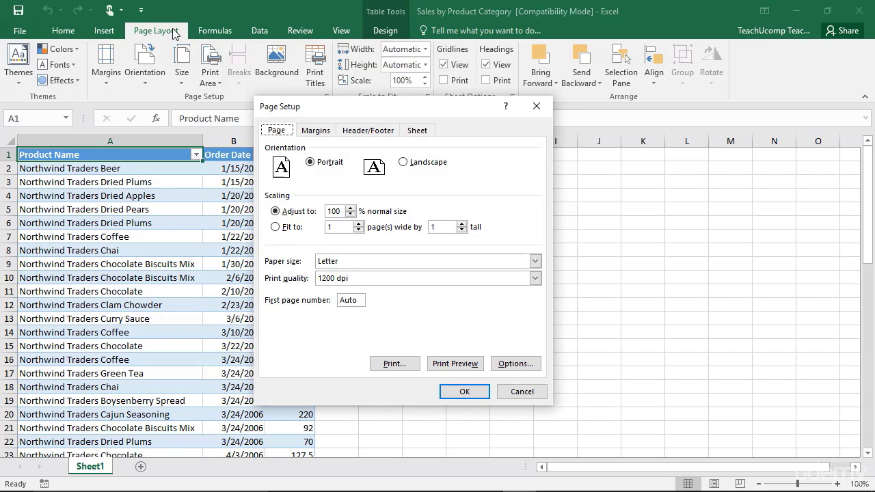
{"action": "left_click", "coordinate": [414, 131]}
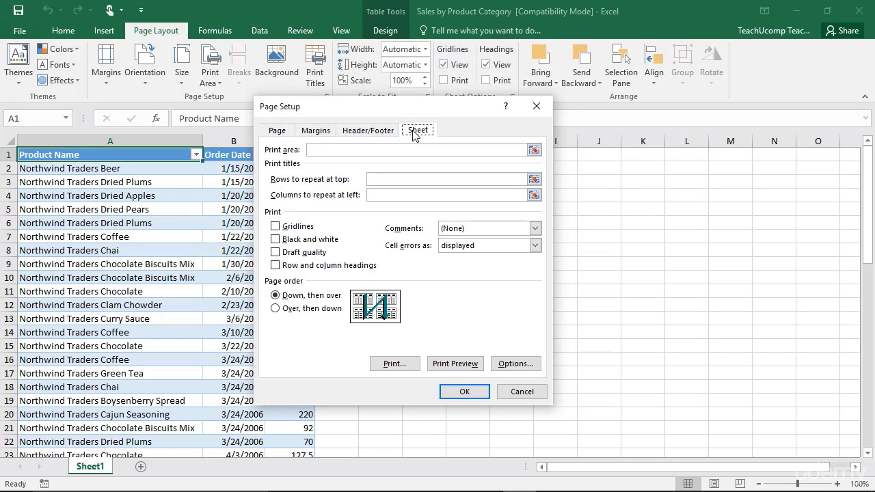
{"action": "left_click", "coordinate": [391, 150]}
{"action": "left_click", "coordinate": [391, 150]}
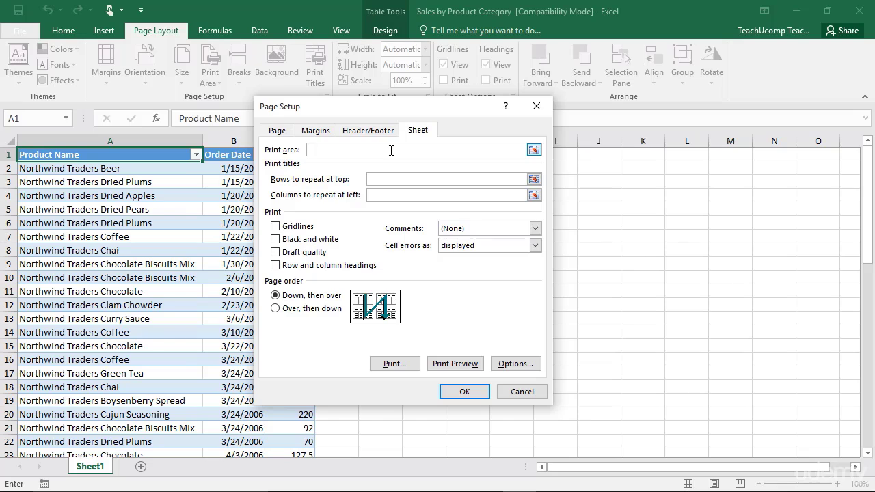
{"action": "left_click", "coordinate": [533, 151]}
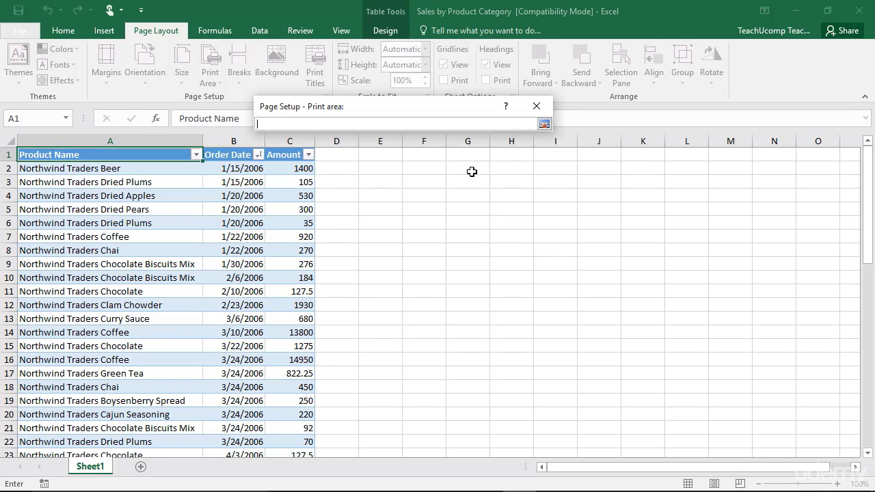
{"action": "left_click_drag", "start_coordinate": [64, 154], "coordinate": [275, 312]}
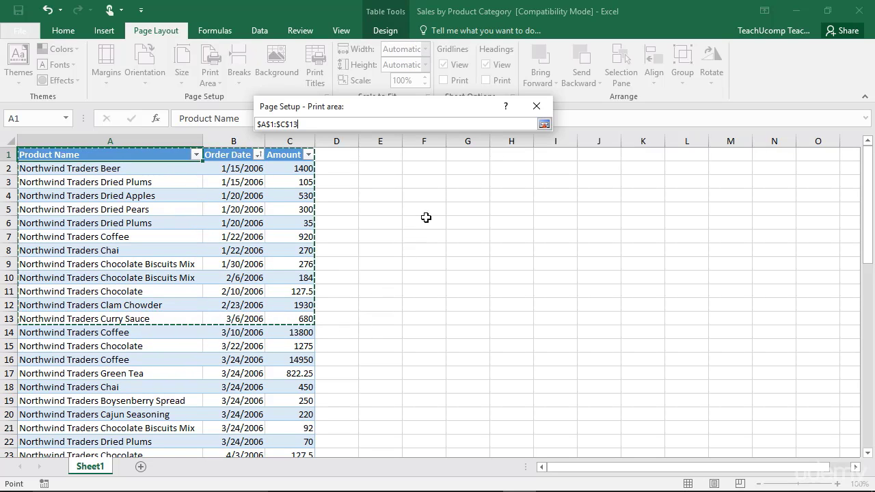
{"action": "left_click", "coordinate": [548, 124]}
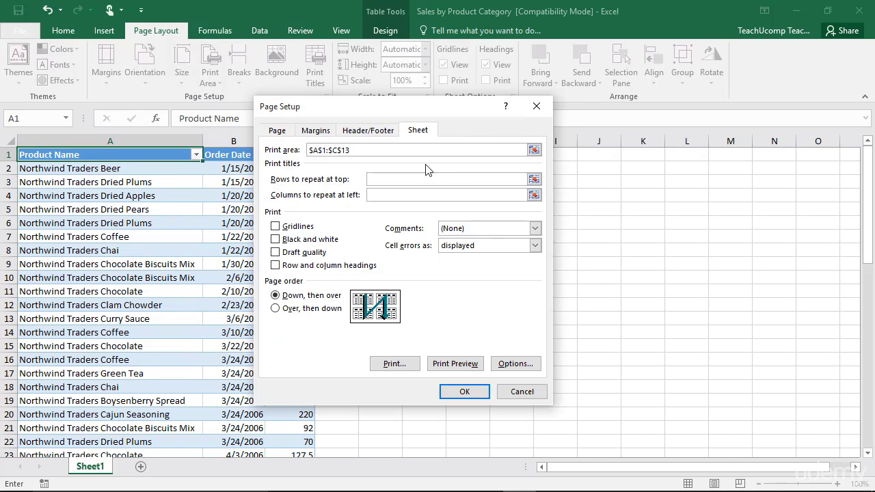
- Clear the print area from the sales worksheet's page setup
{"action": "left_click", "coordinate": [356, 151]}
{"action": "left_click", "coordinate": [356, 151]}
{"action": "left_click_drag", "start_coordinate": [354, 149], "coordinate": [237, 155]}
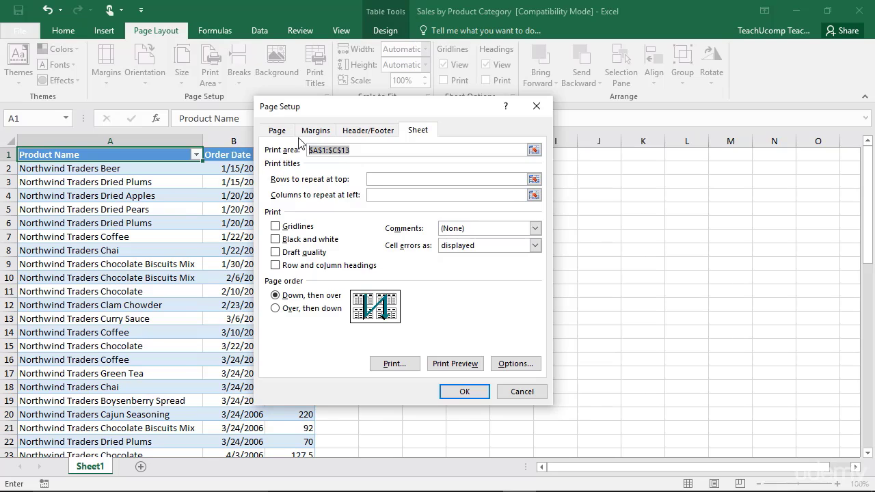
{"action": "key", "text": "Delete"}
- Set row 1 as the print title row to repeat at the top of each page
{"action": "left_click", "coordinate": [381, 179]}
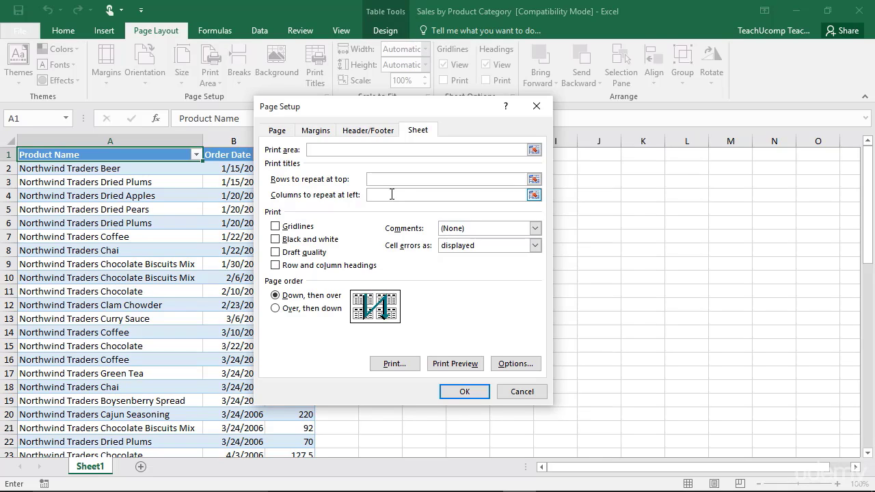
{"action": "left_click", "coordinate": [534, 180]}
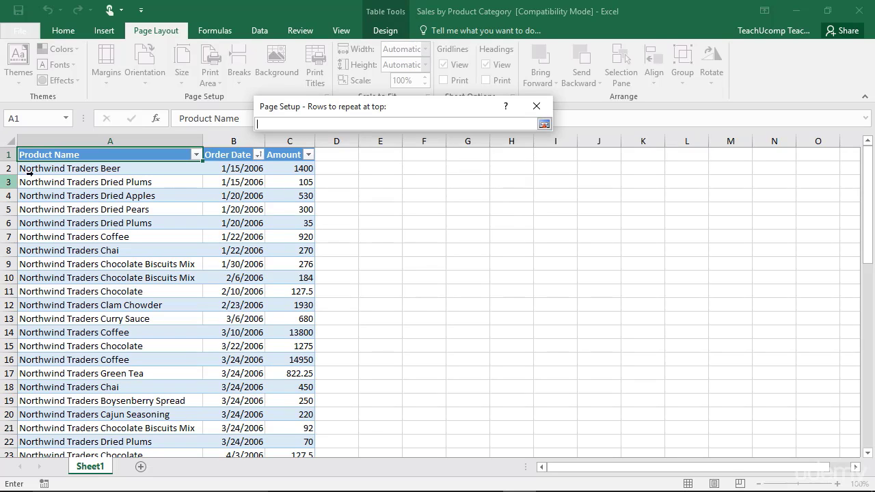
{"action": "left_click", "coordinate": [12, 155]}
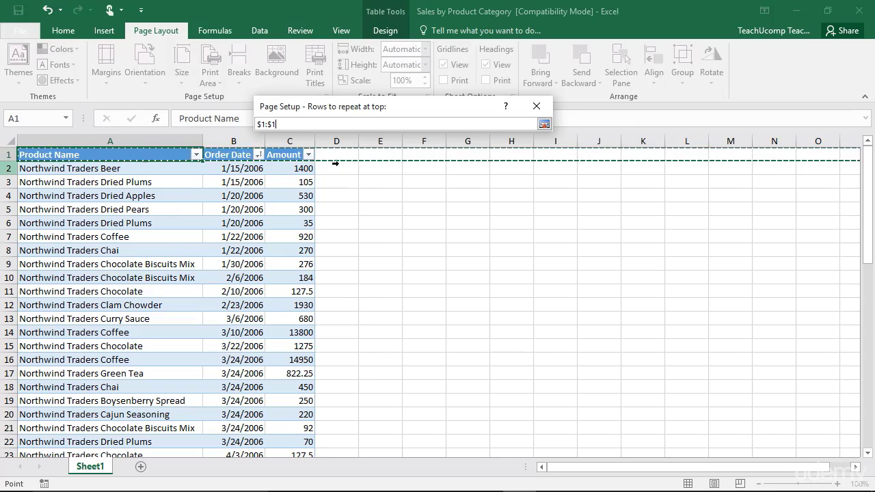
{"action": "left_click", "coordinate": [544, 124]}
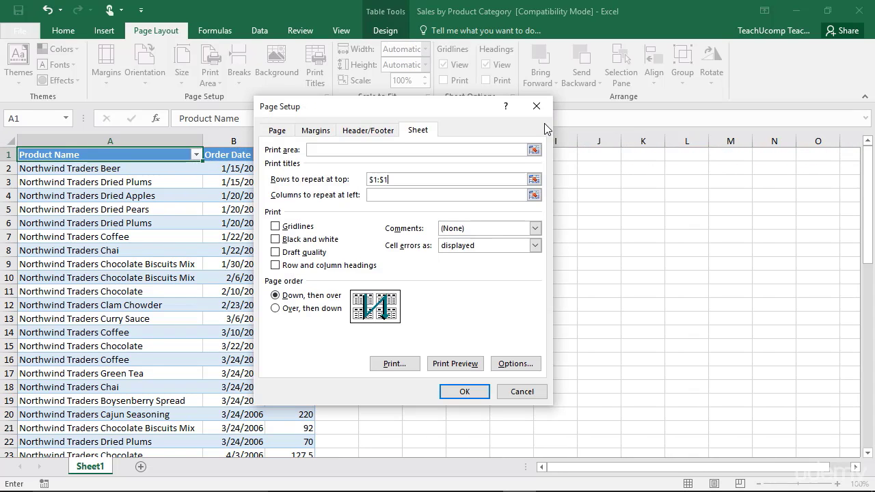
- Examine the available choices for printing cell errors and comments
{"action": "left_click", "coordinate": [380, 196]}
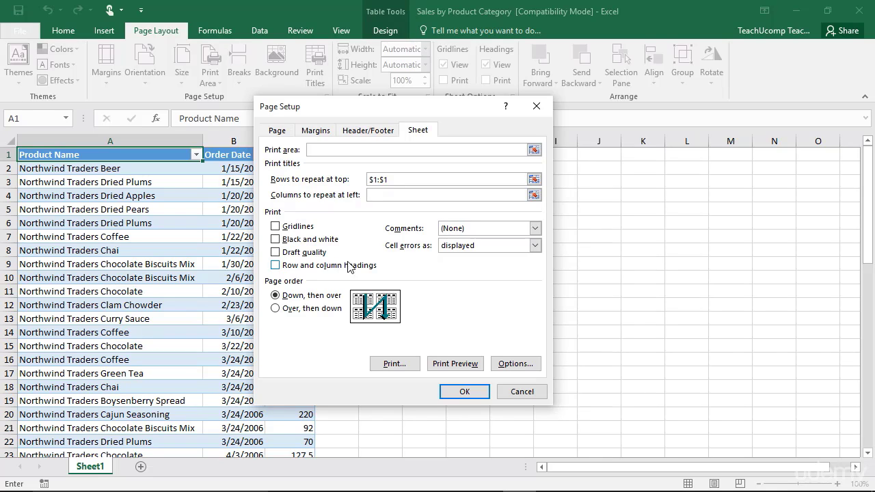
{"action": "left_click", "coordinate": [534, 246]}
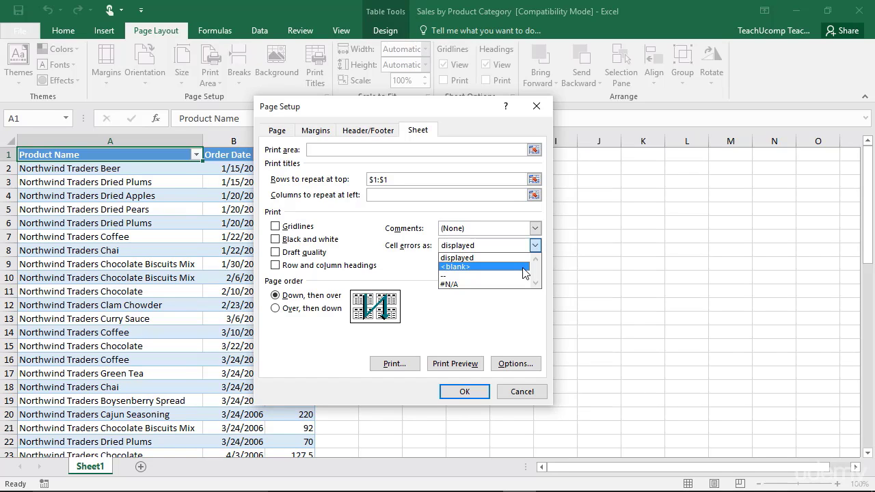
{"action": "left_click", "coordinate": [536, 228]}
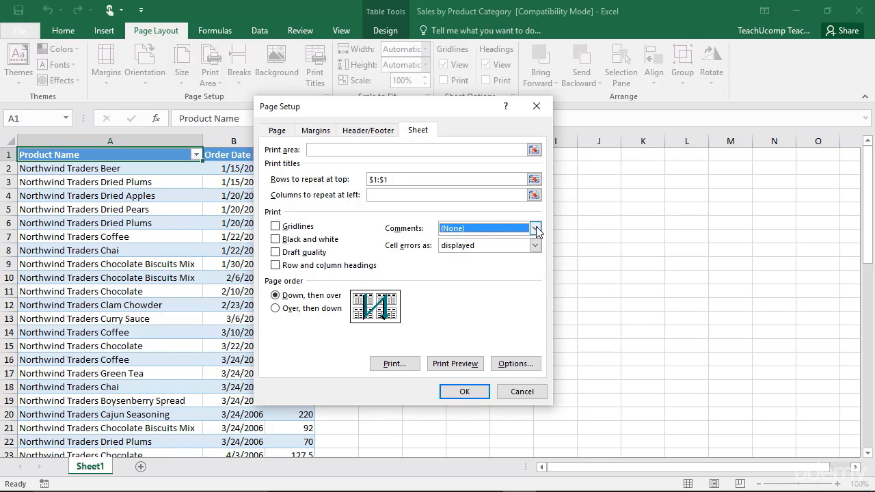
{"action": "left_click", "coordinate": [536, 227]}
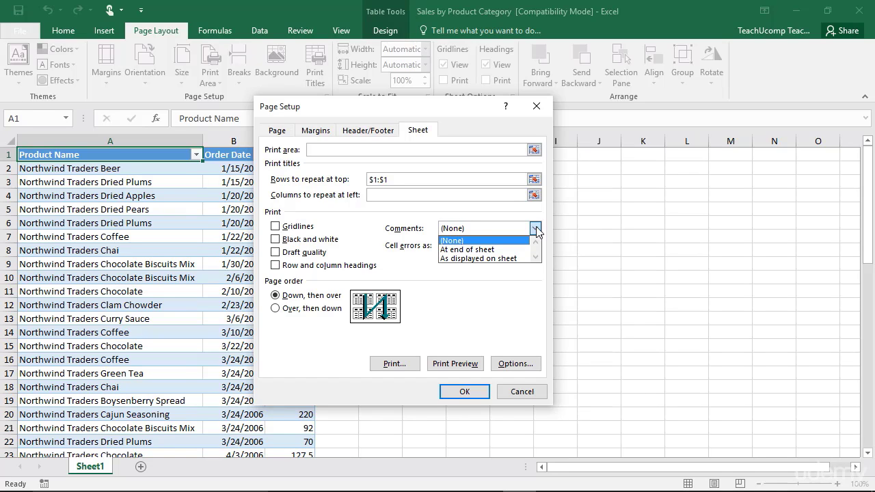
{"action": "left_click", "coordinate": [536, 228]}
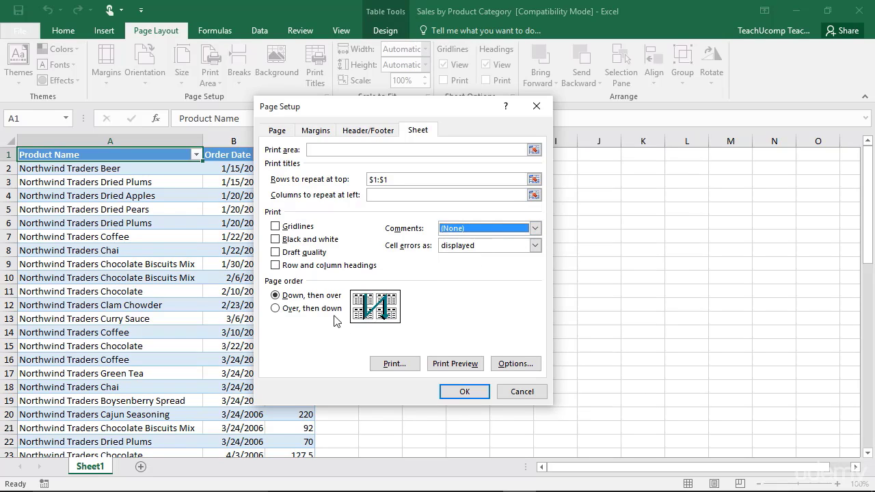
- Try the over, then down page order, switch back to down, then over, and apply the page setup
{"action": "left_click", "coordinate": [277, 309]}
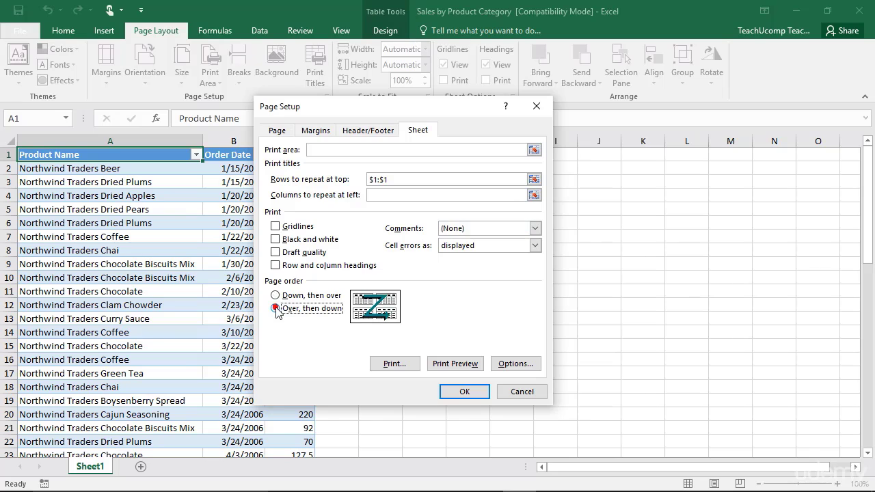
{"action": "left_click", "coordinate": [276, 297]}
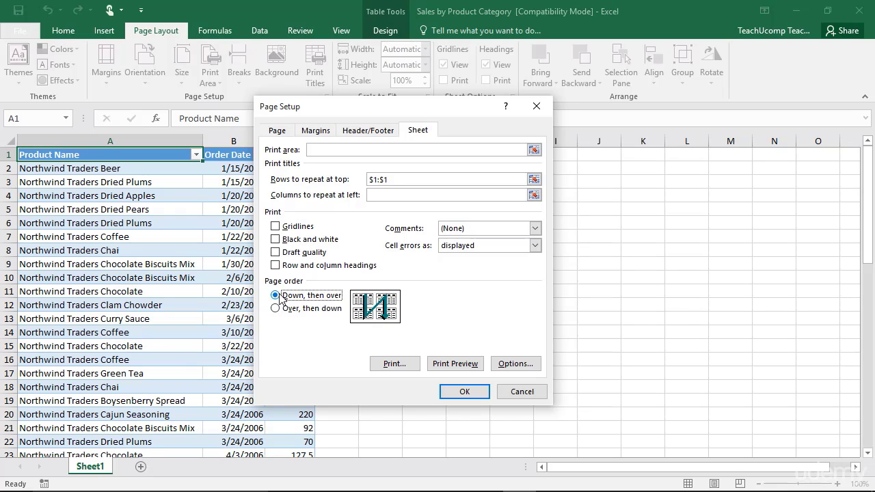
{"action": "left_click", "coordinate": [462, 392]}
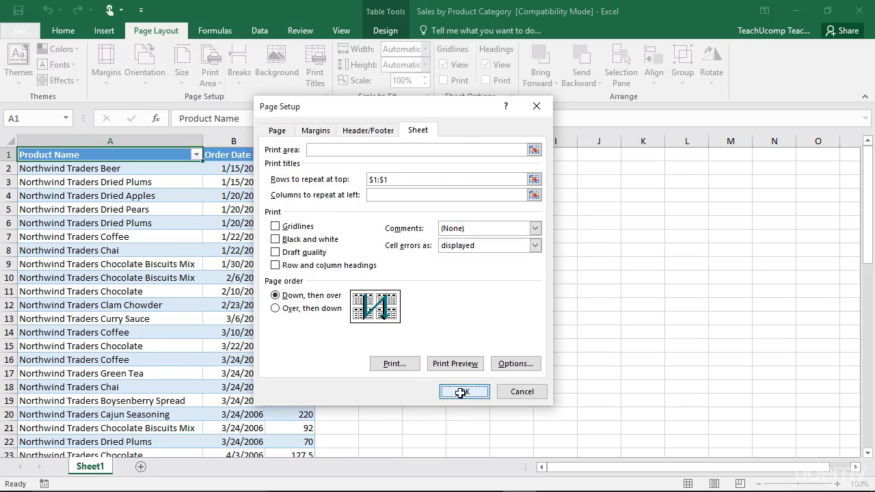